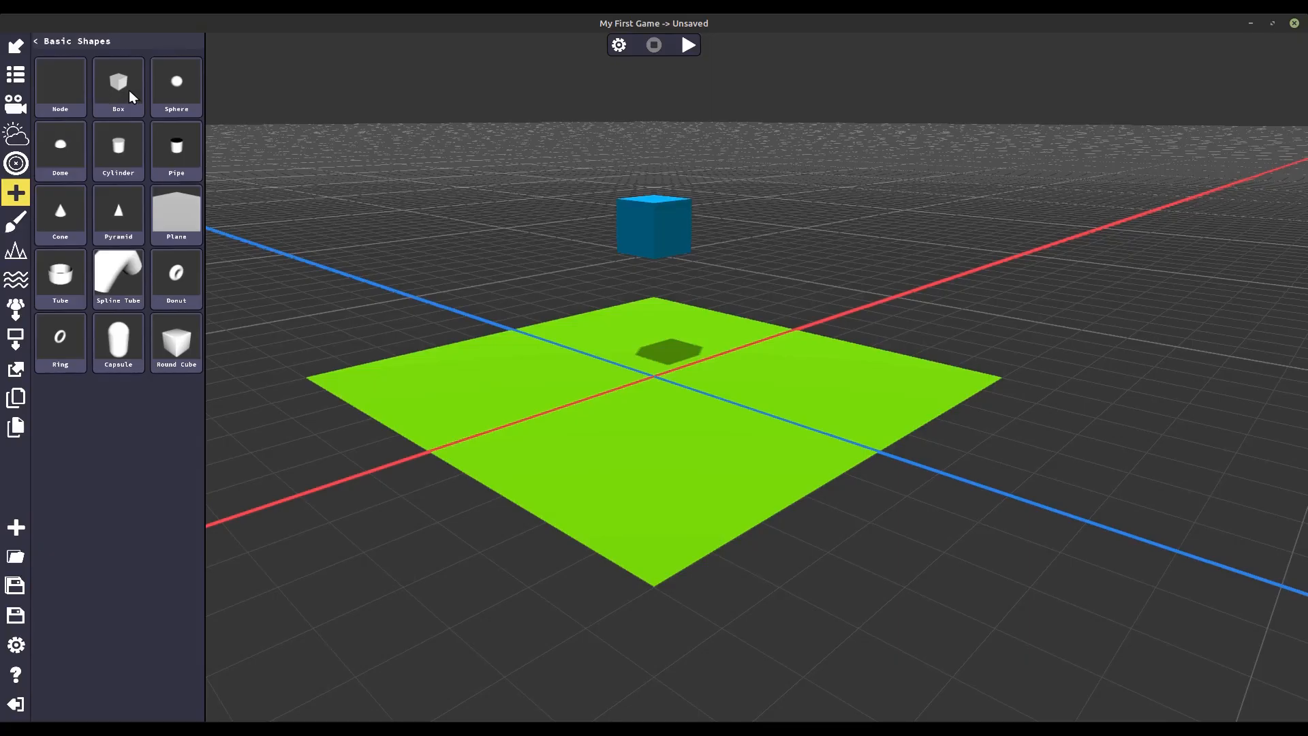
- Shift the blue box along the blue axis above the green plane and run the game
mouse_move(748, 377)
middle_down()
mouse_move(674, 418)
mouse_move(749, 393)
middle_up()
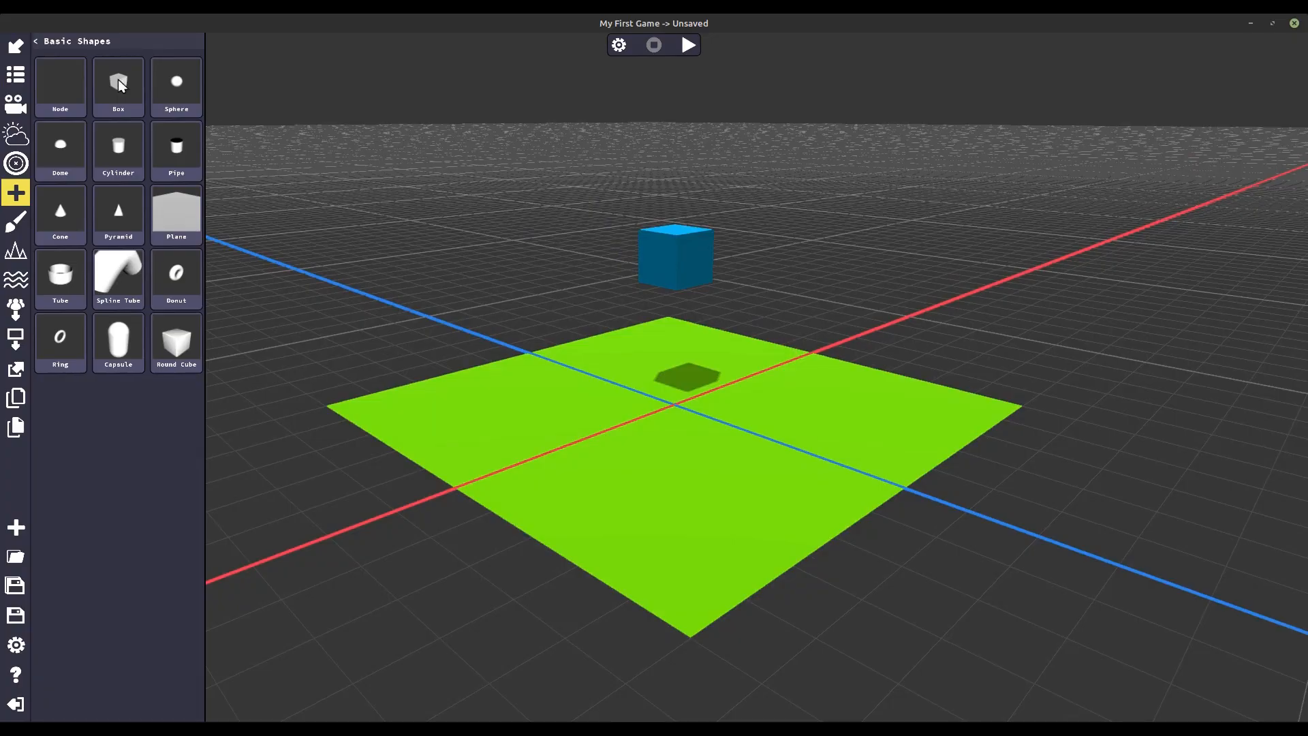
click(16, 47)
click(677, 254)
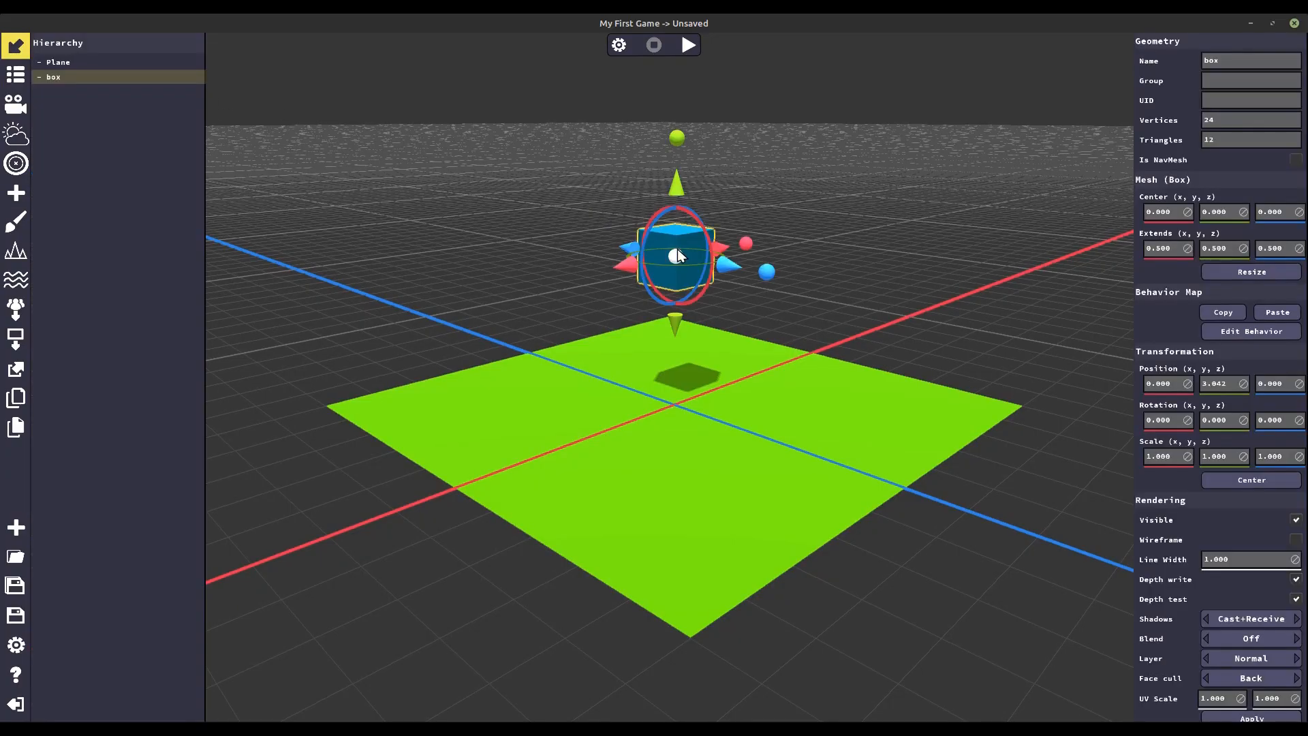
drag(730, 264, 786, 276)
click(685, 46)
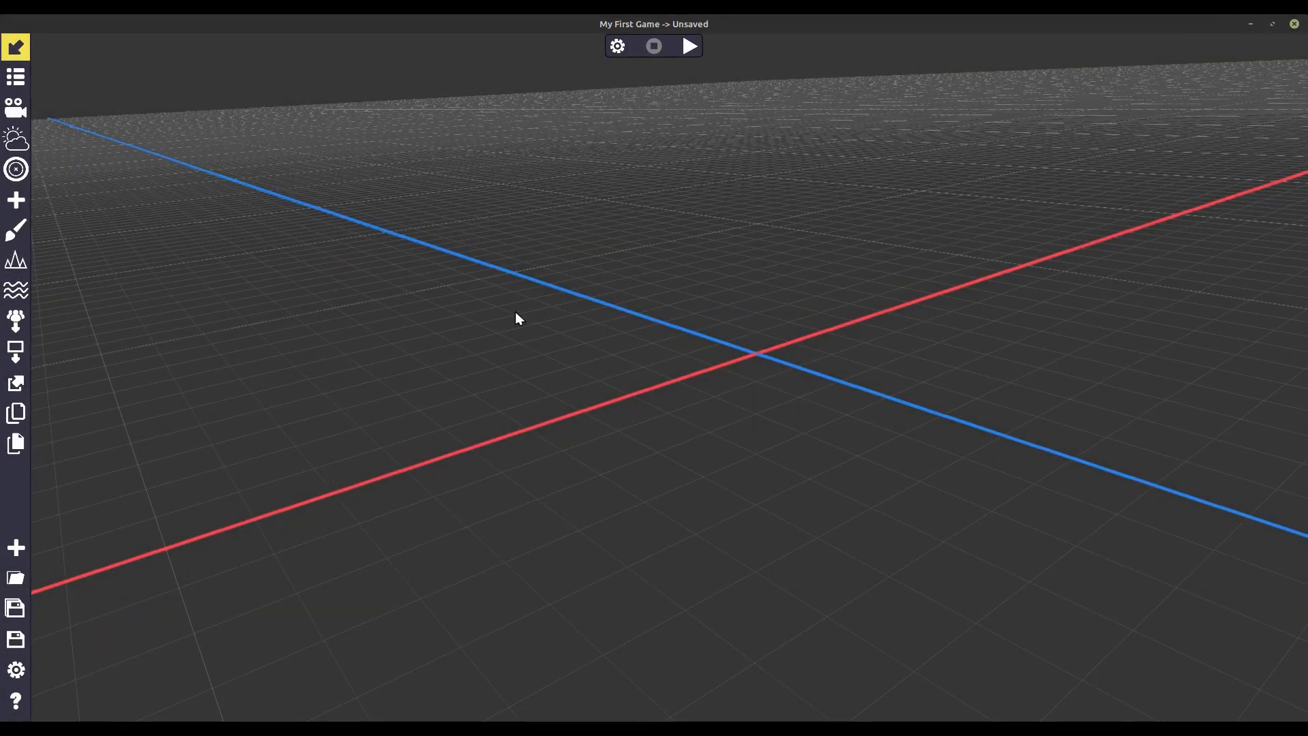
- Browse the Kaykit Blocks and Kaykit Dungeon collections in the object library
click(14, 200)
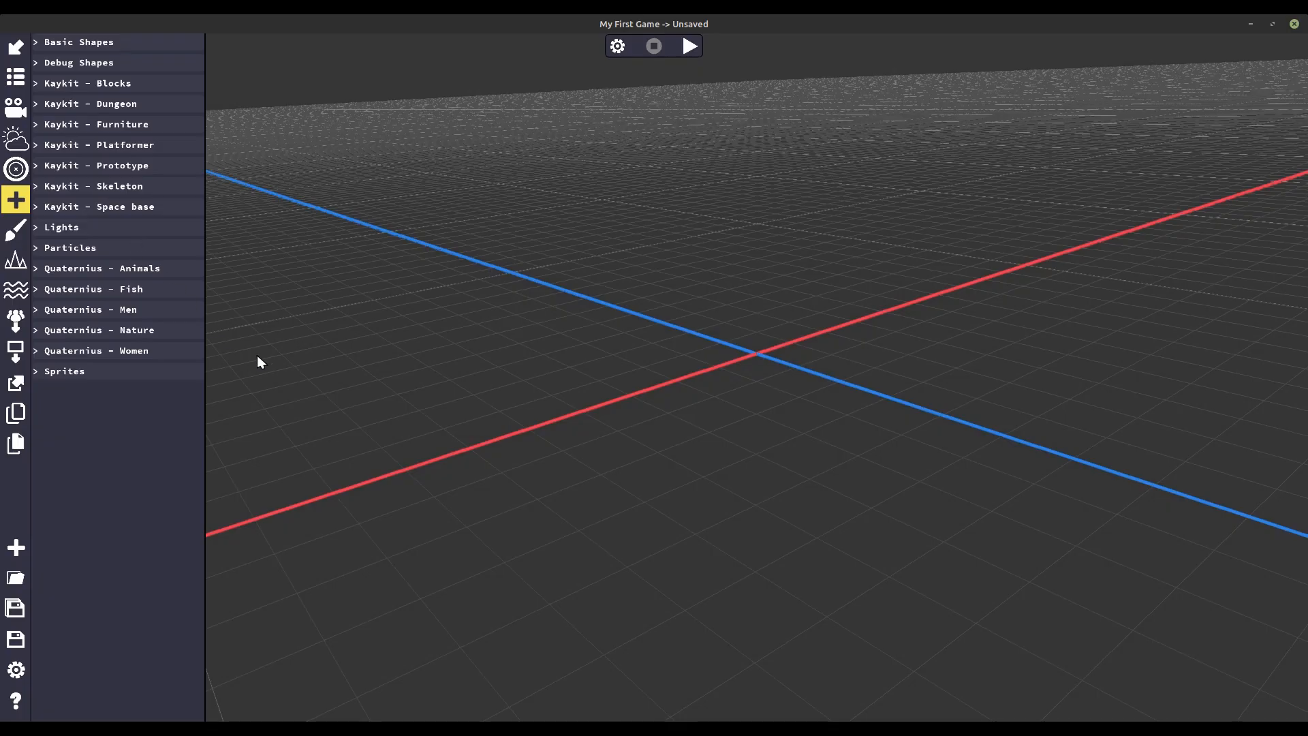
click(102, 84)
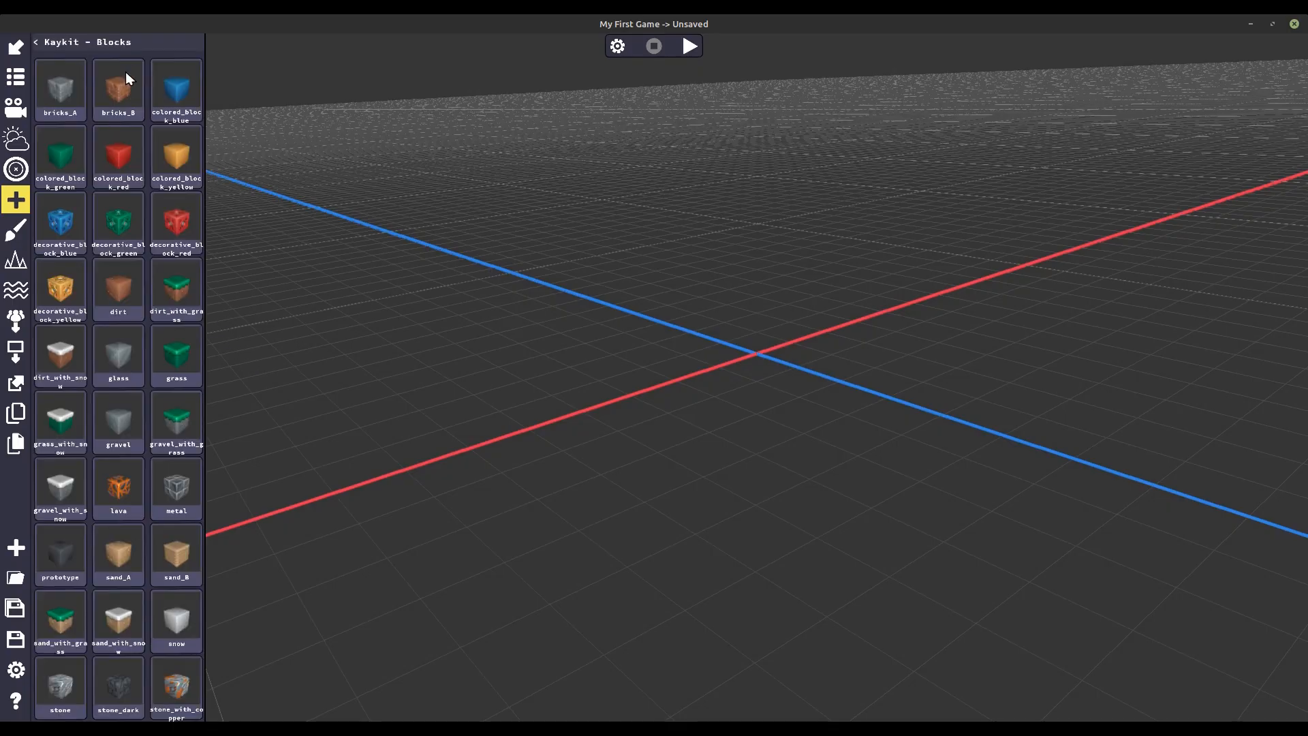
click(130, 43)
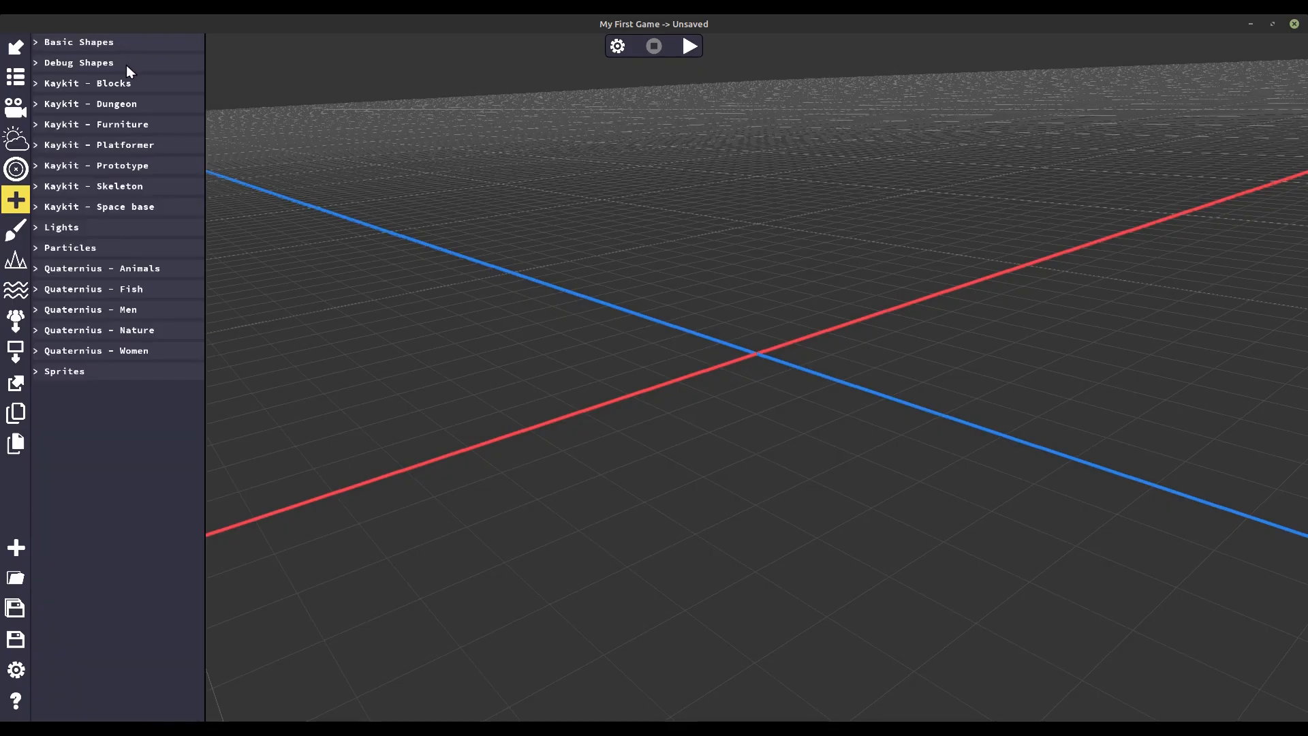
click(128, 104)
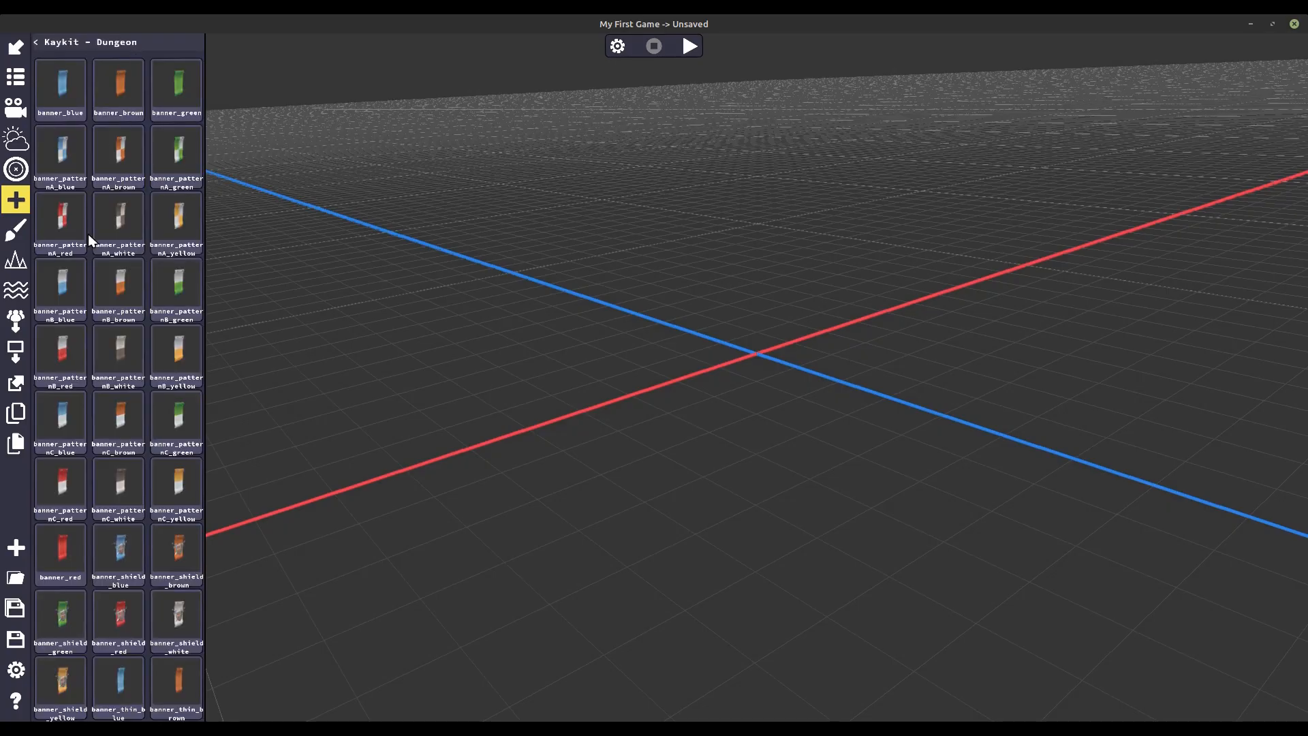
scroll(88, 235, down, 15)
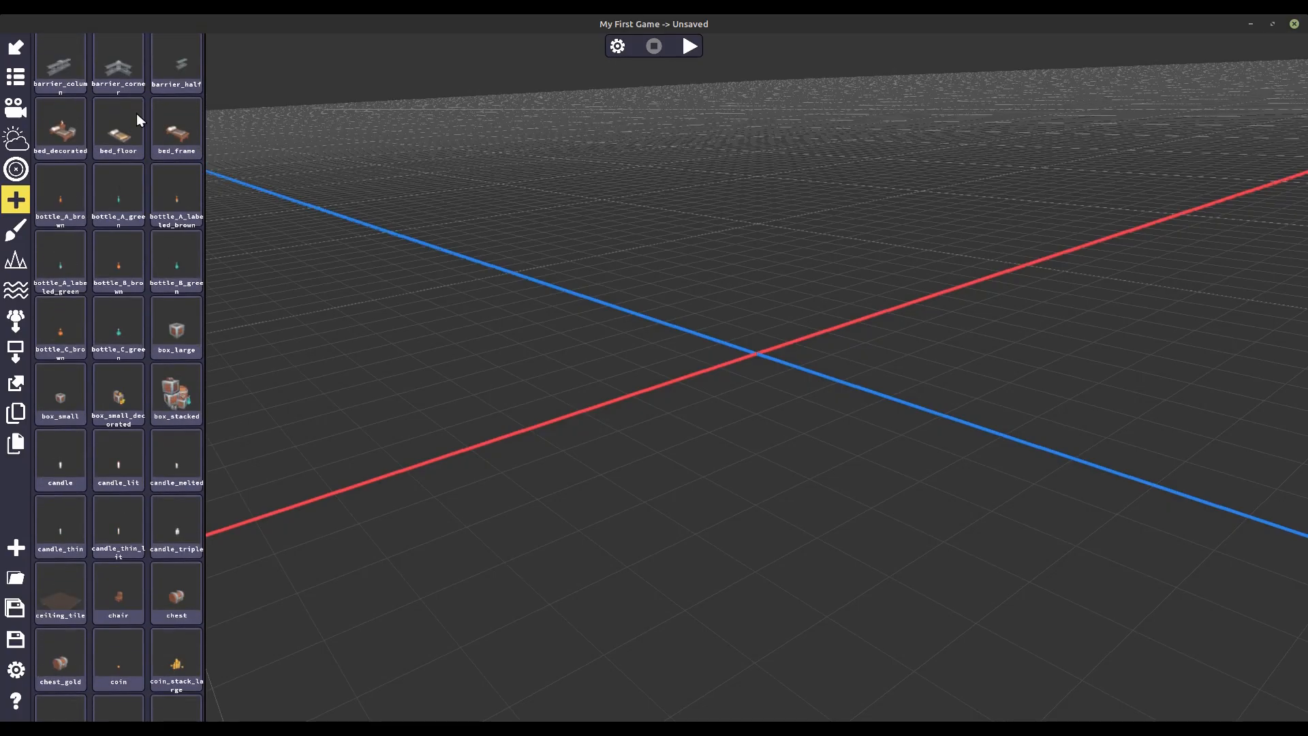
scroll(137, 115, up, 15)
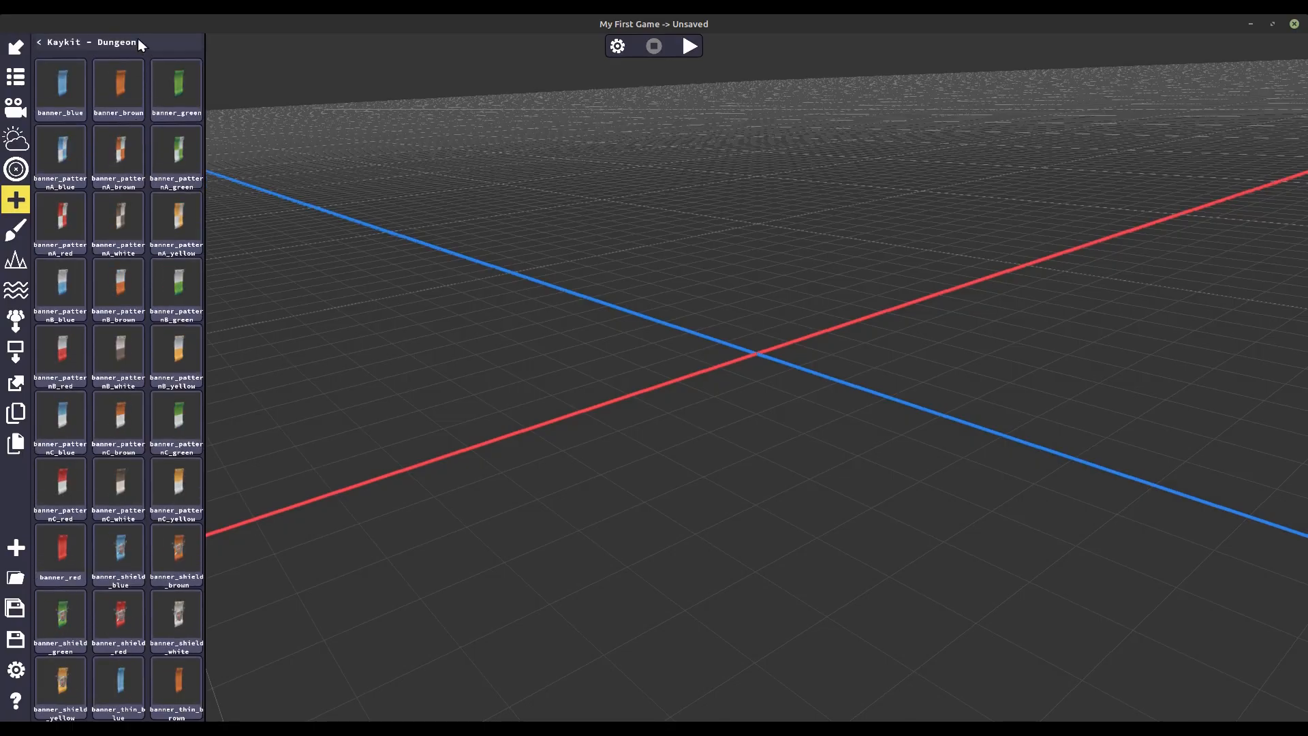
click(138, 39)
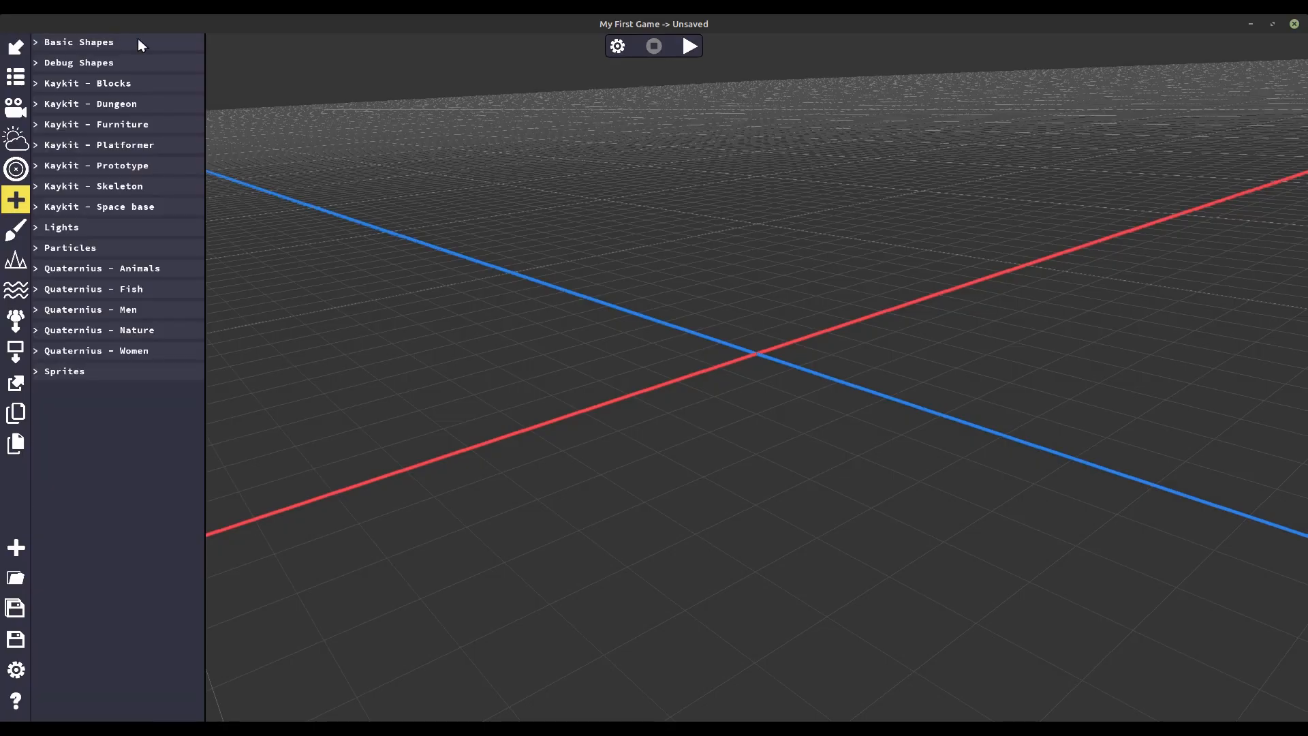
- Add a Plane from the basic shapes at the origin of the scene
click(94, 42)
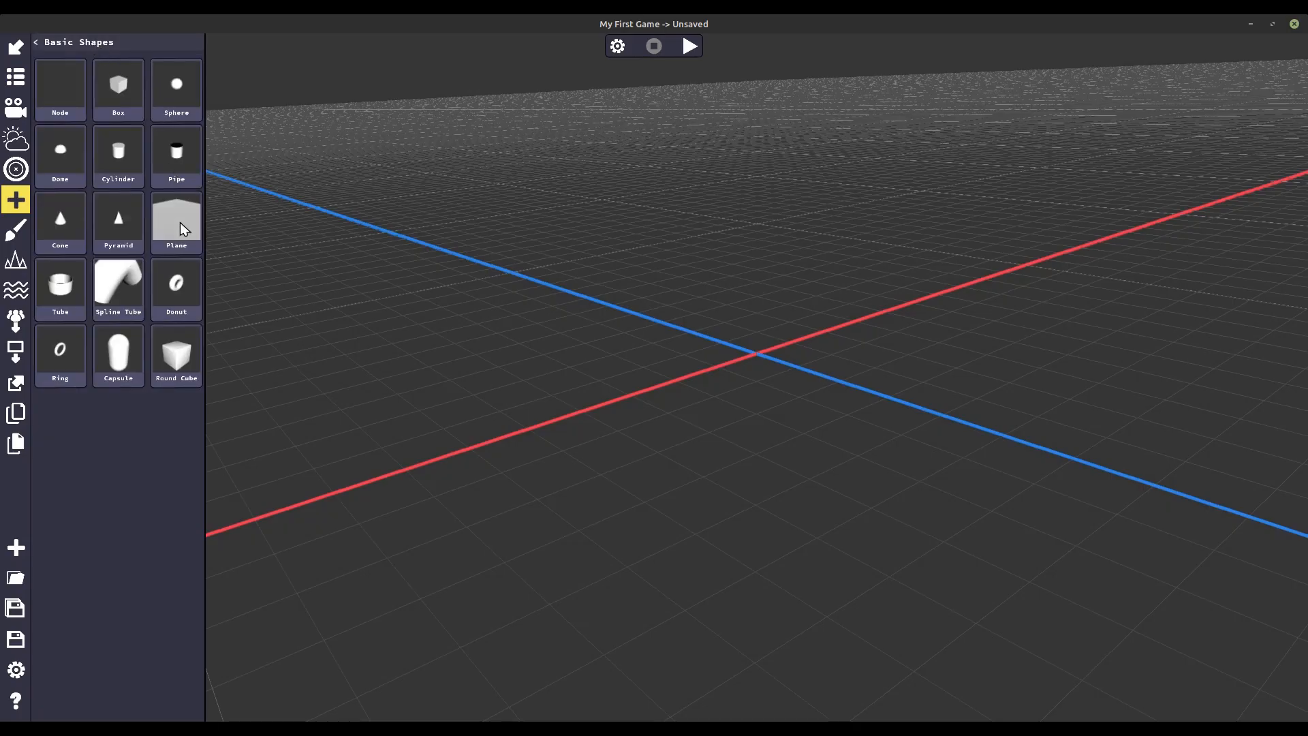
drag(180, 222, 759, 353)
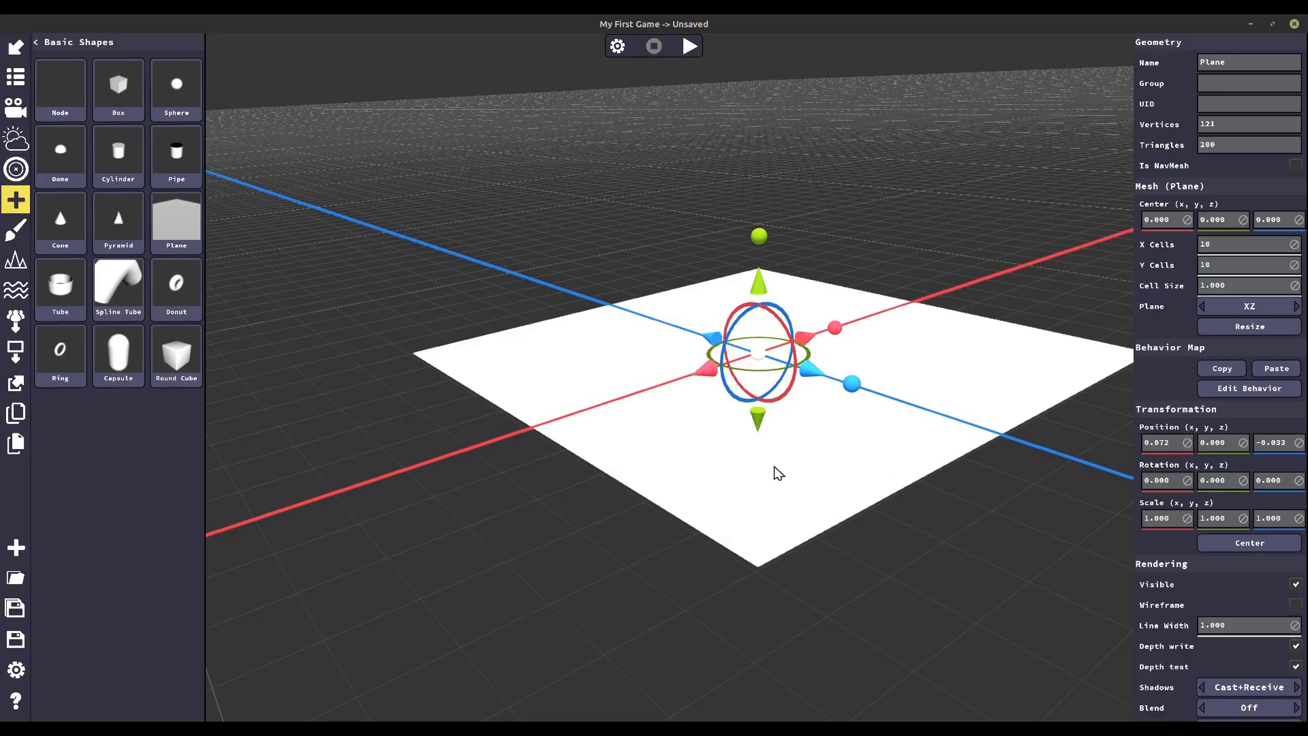
right_drag(804, 467, 841, 462)
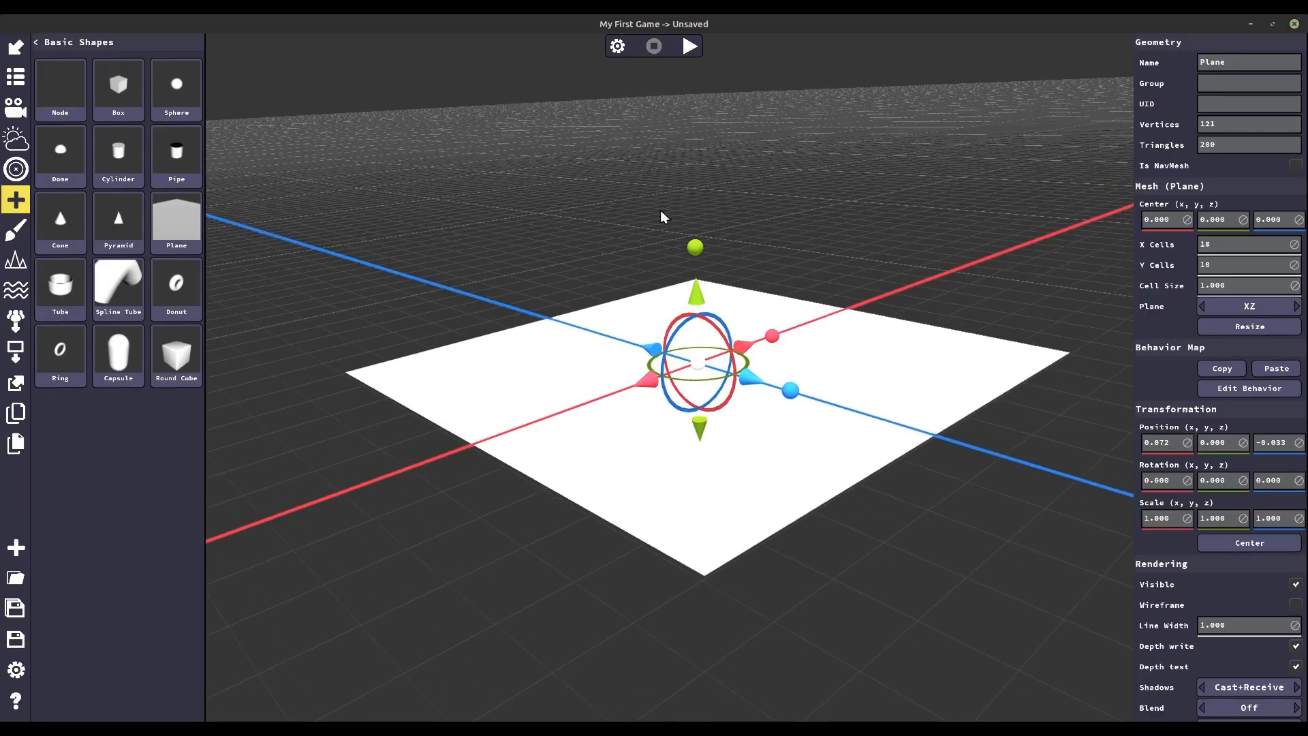
- Place a Box at the centre of the plane and raise it to a height of about 2.5
drag(126, 94, 702, 375)
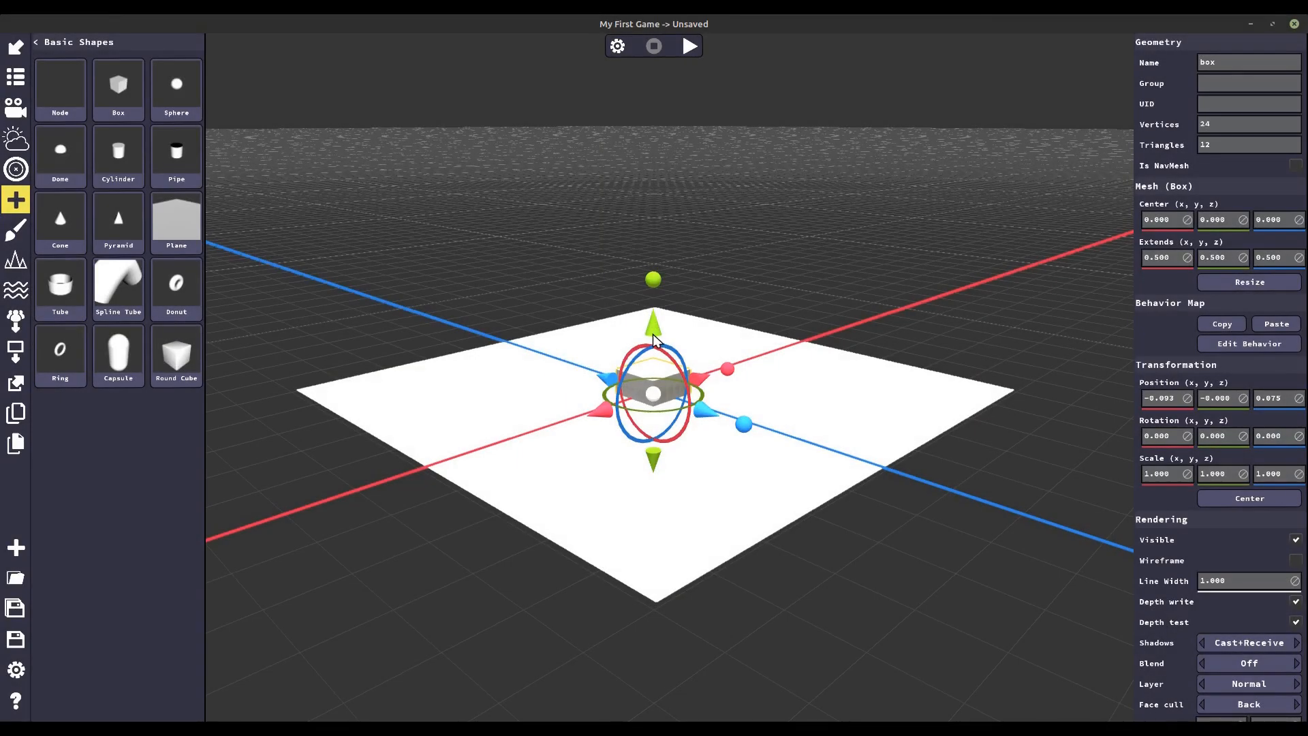
drag(654, 334, 668, 176)
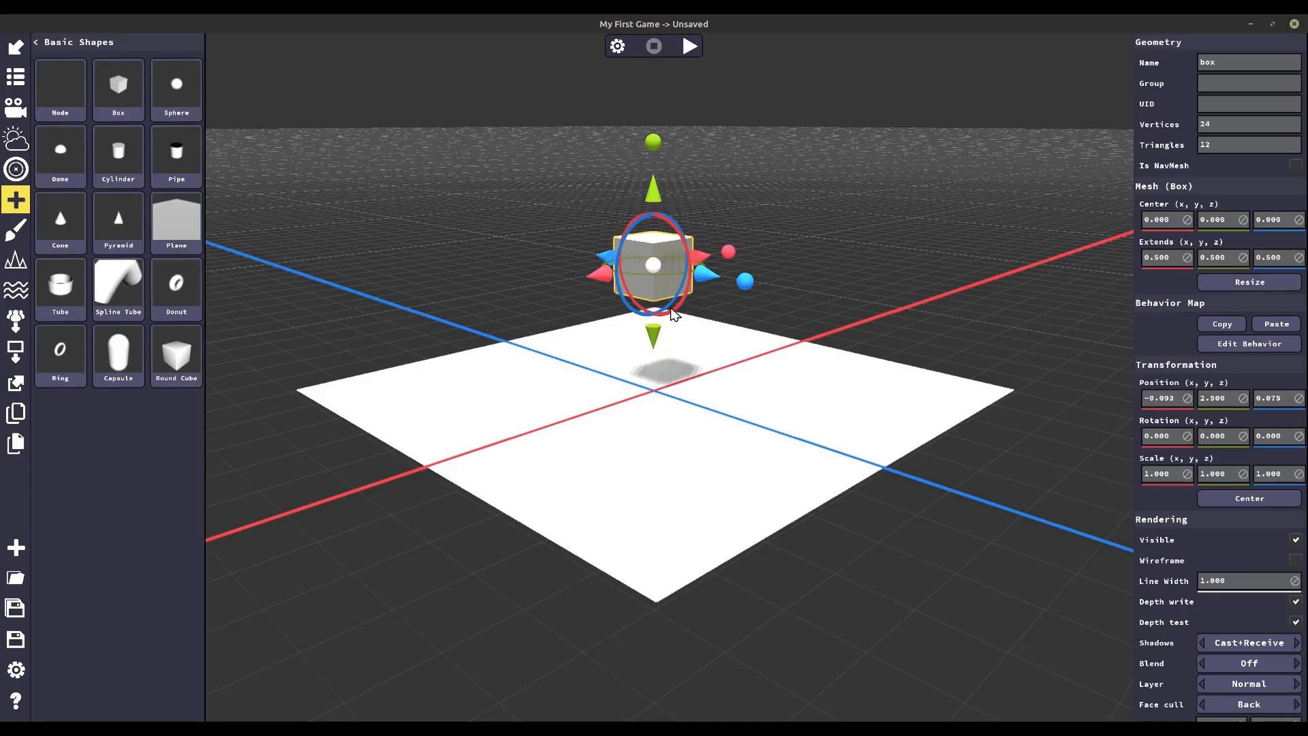
drag(671, 308, 709, 232)
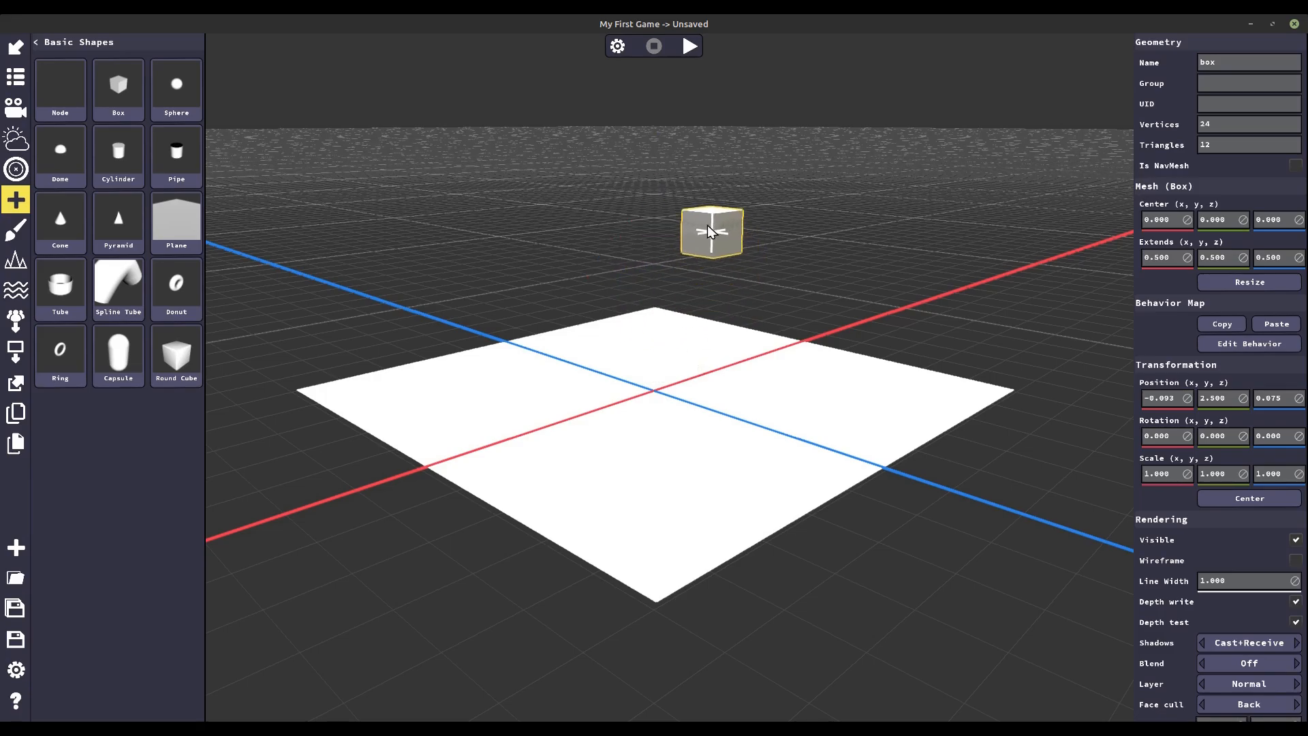
drag(489, 242, 662, 269)
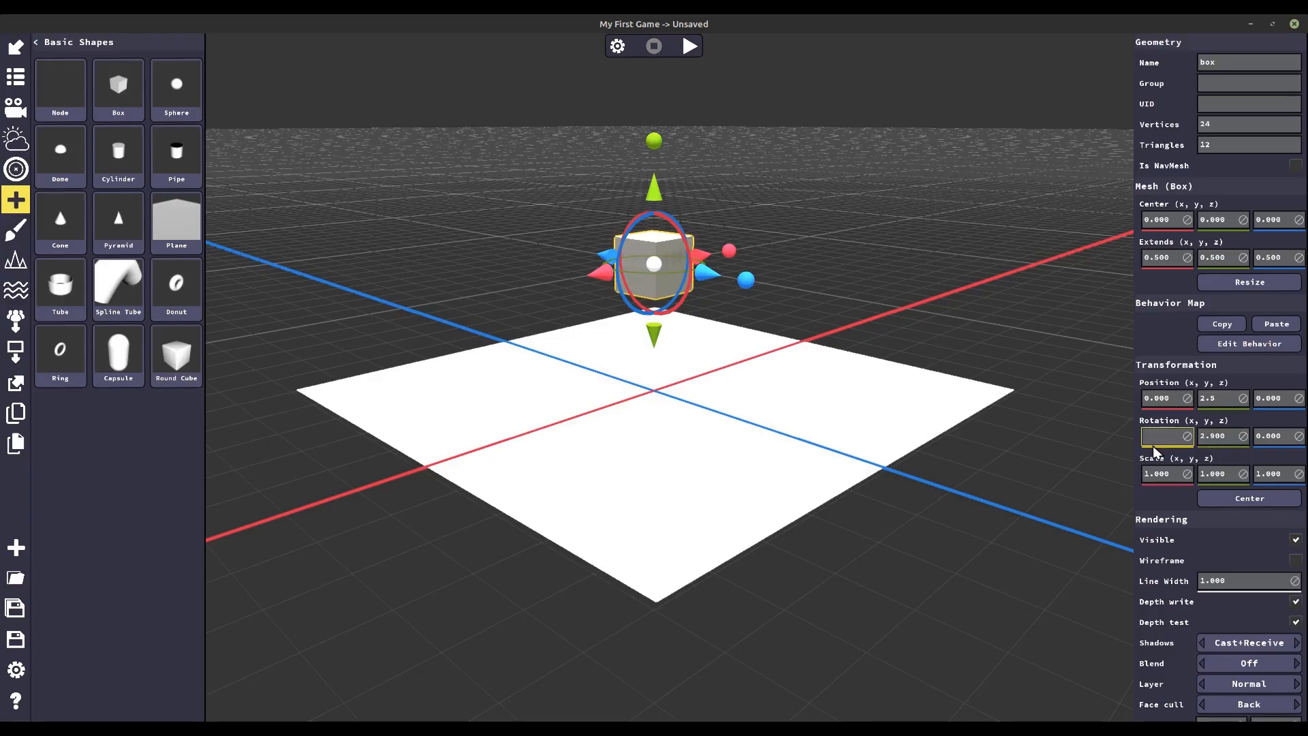
- Set the box's X rotation to 3.2 and its X scale to about 1.31
text(2.7)
key(Return)
drag(1154, 483, 1196, 483)
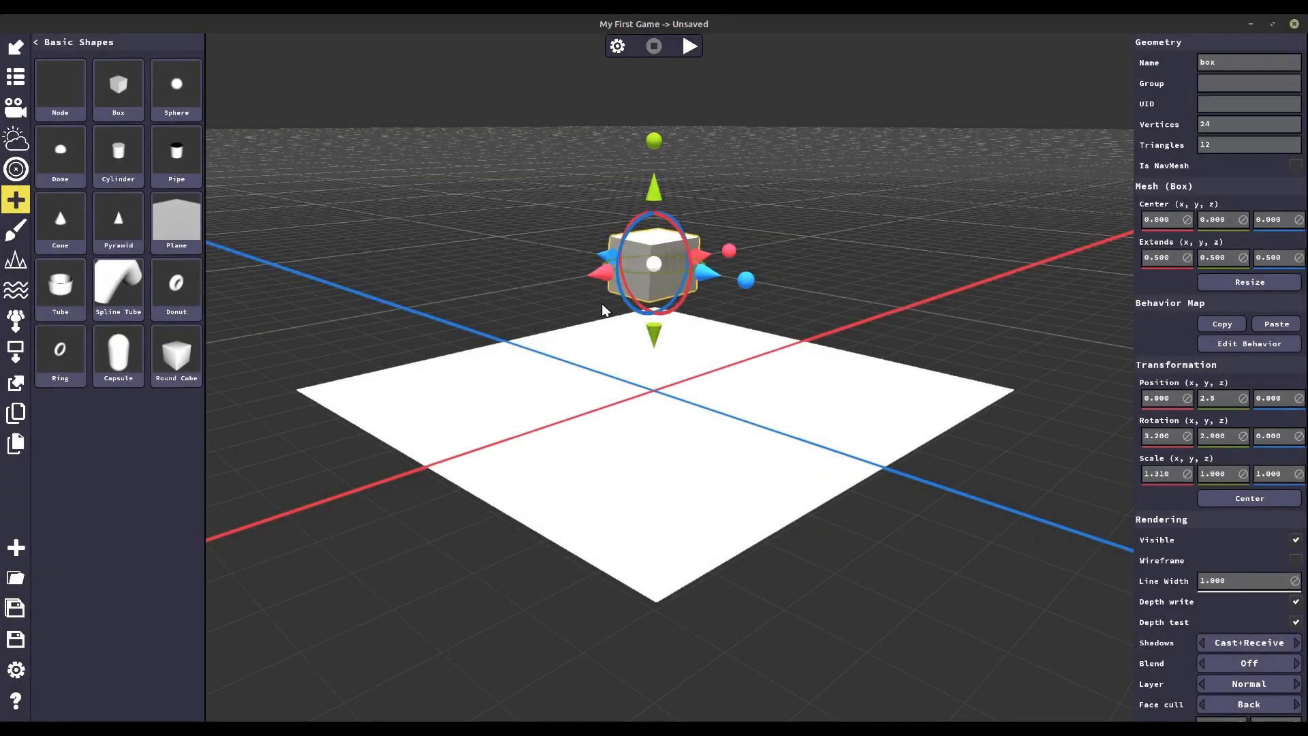
- Select the white plane and rename it Ground
click(17, 49)
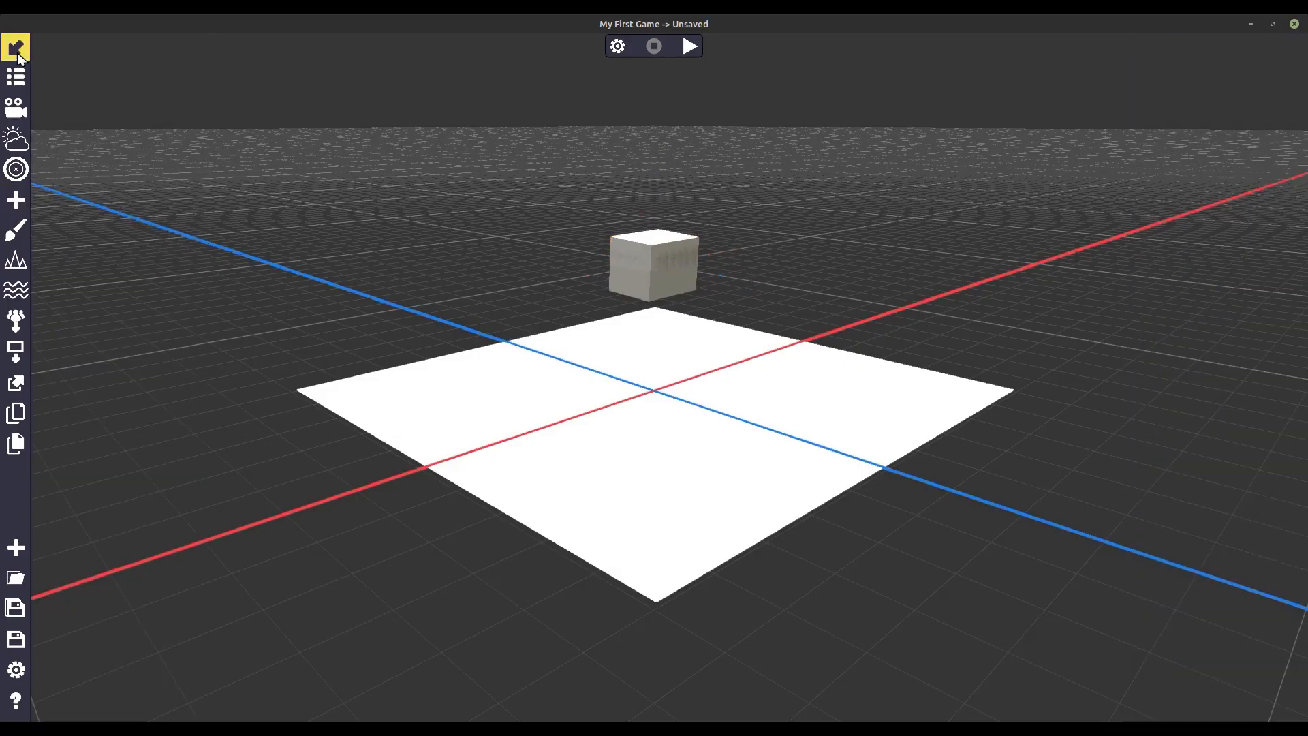
click(587, 402)
click(1253, 63)
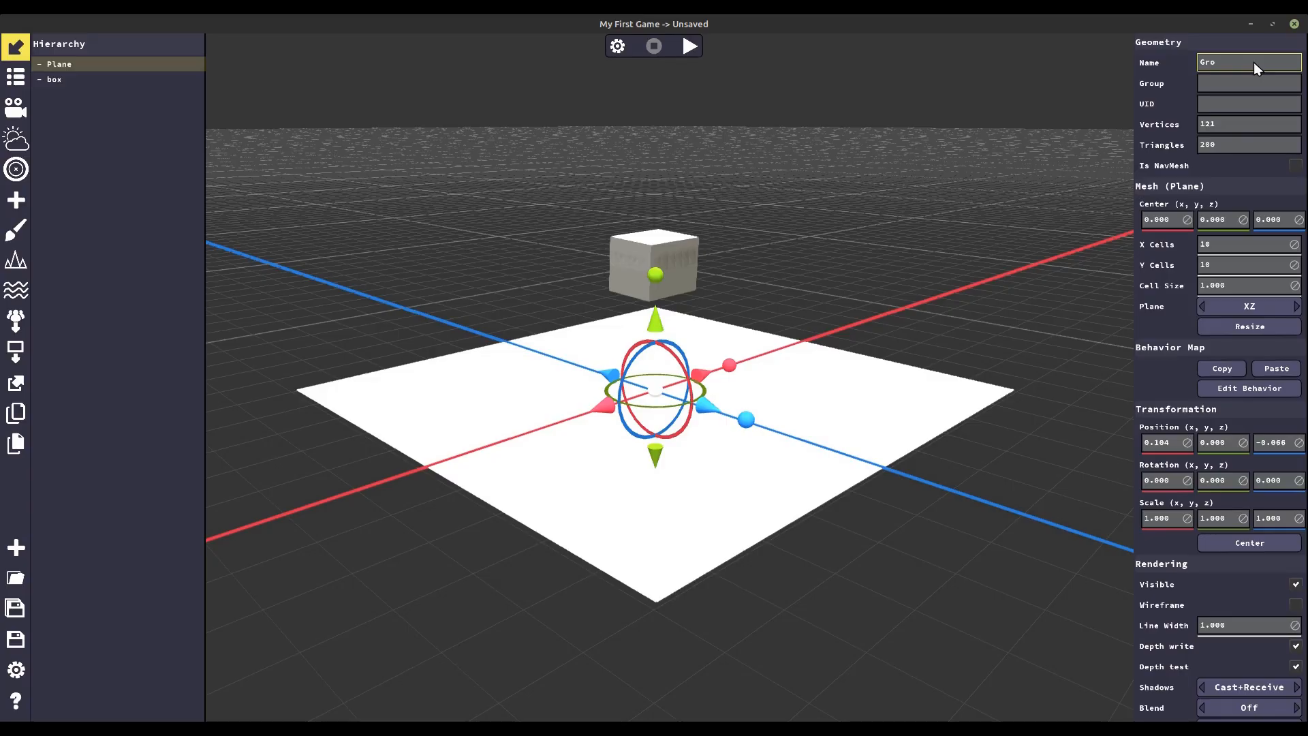
- Change the ground plane's material color to a green swatch
scroll(1254, 62, down, 10)
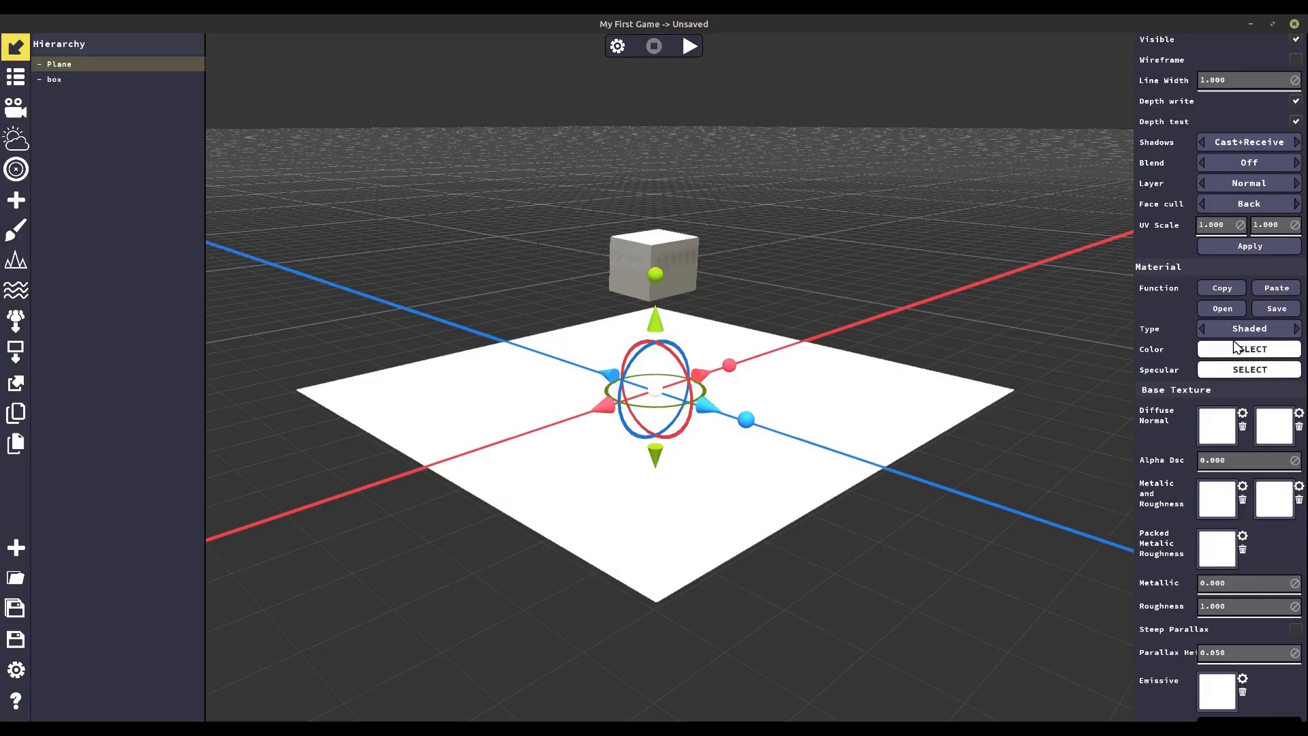
click(1241, 351)
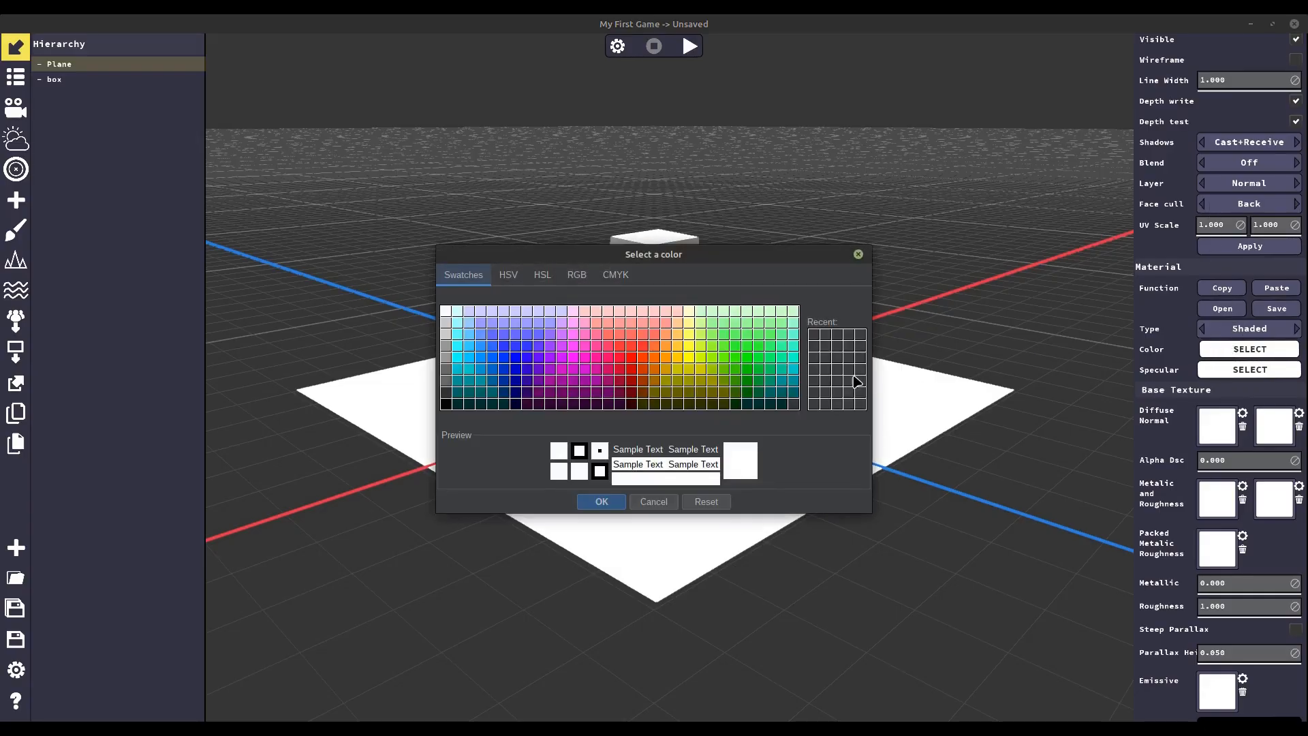
click(727, 370)
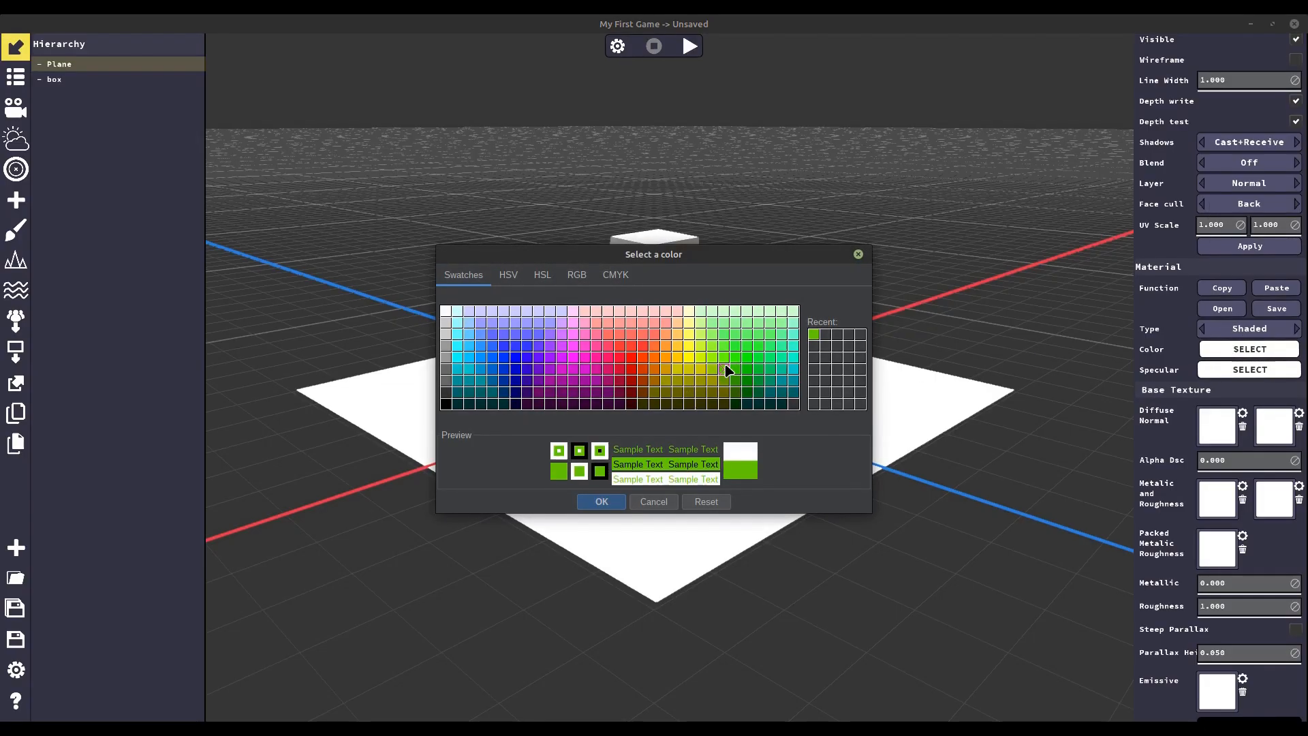
click(603, 502)
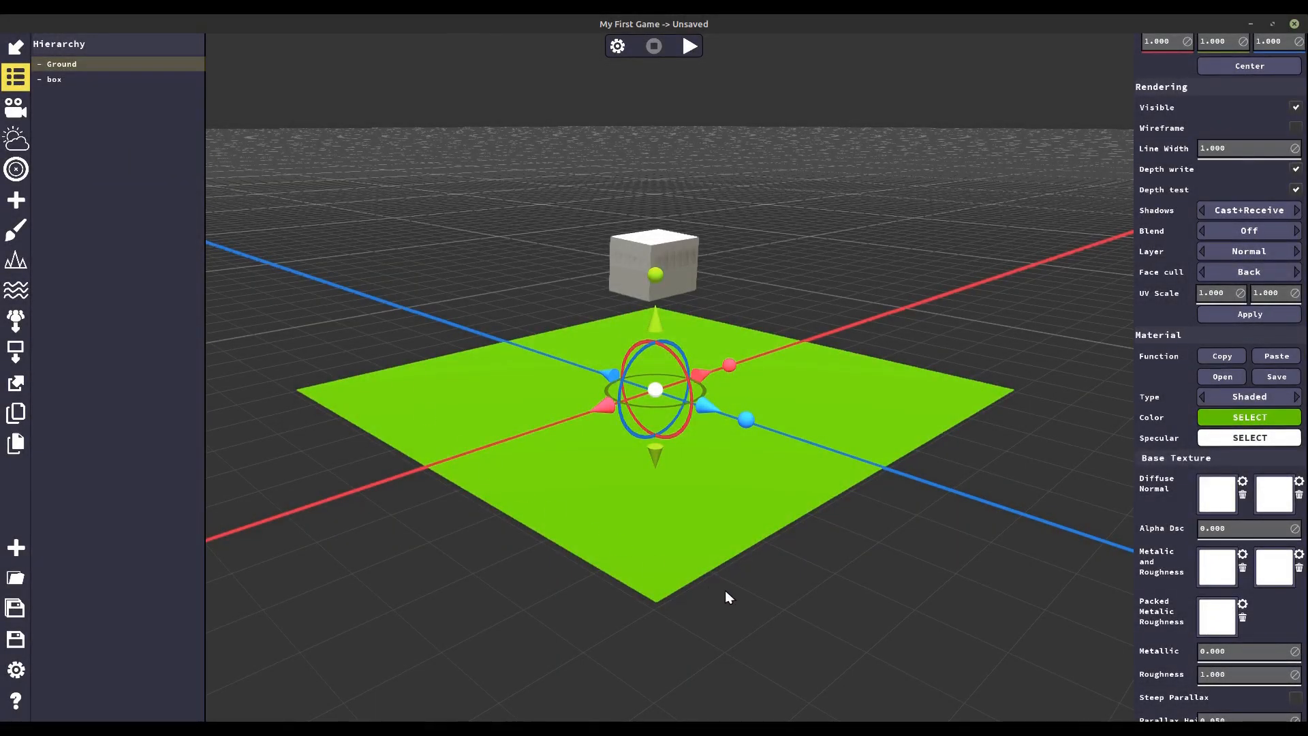
- Enable physics for the ground plane with the Compound shape
scroll(1242, 433, down, 5)
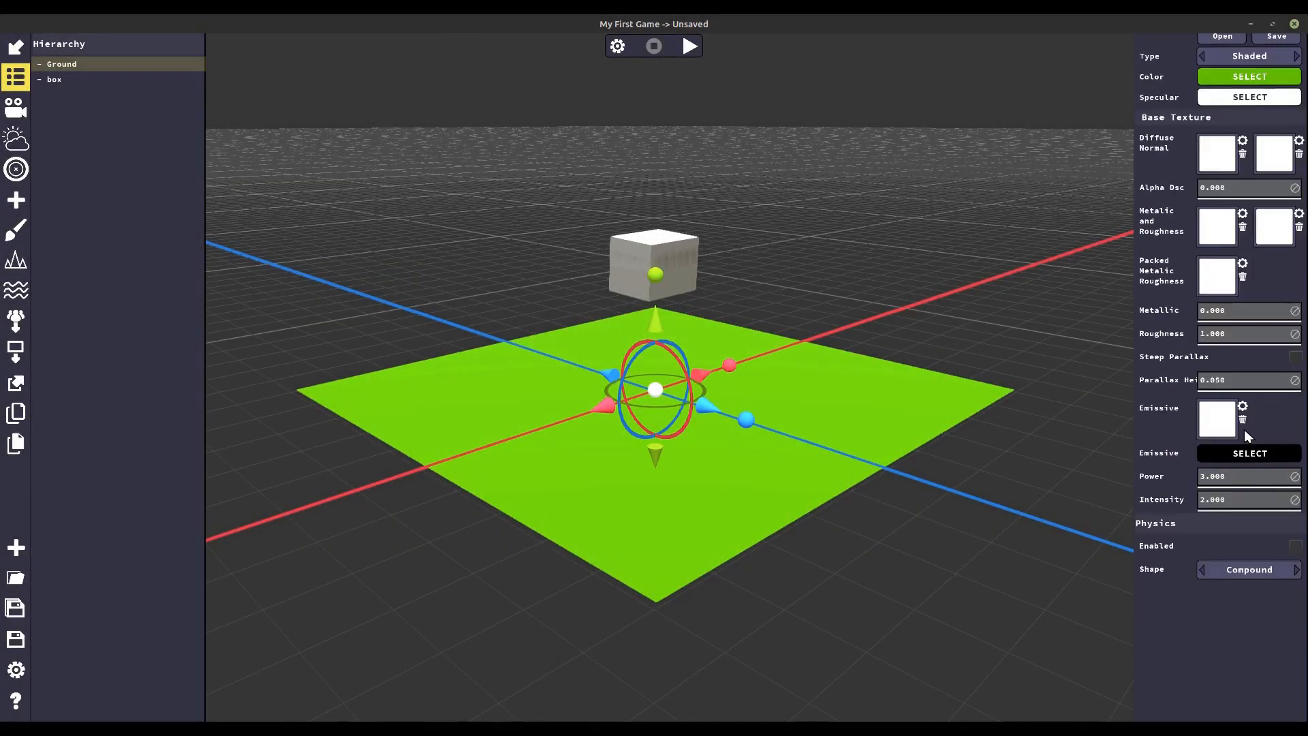
scroll(1245, 429, down, 2)
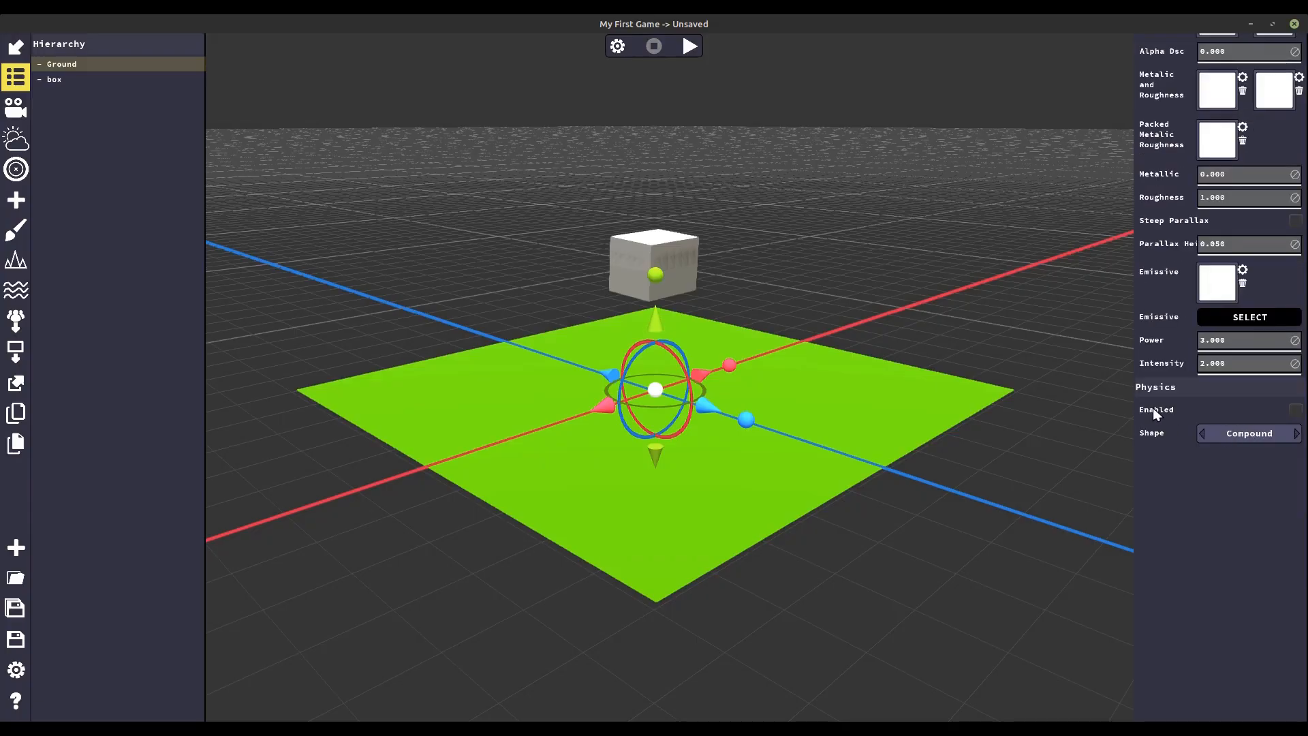
click(1296, 410)
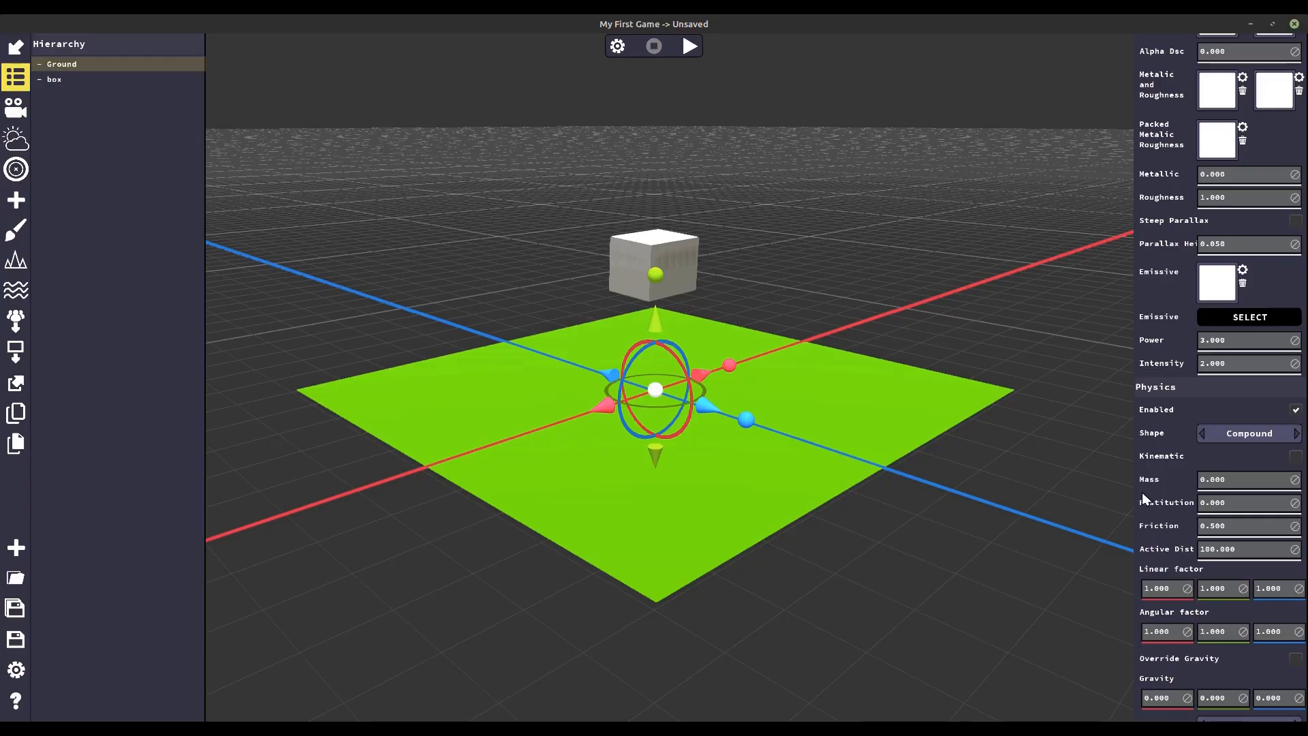
scroll(1178, 530, down, 1)
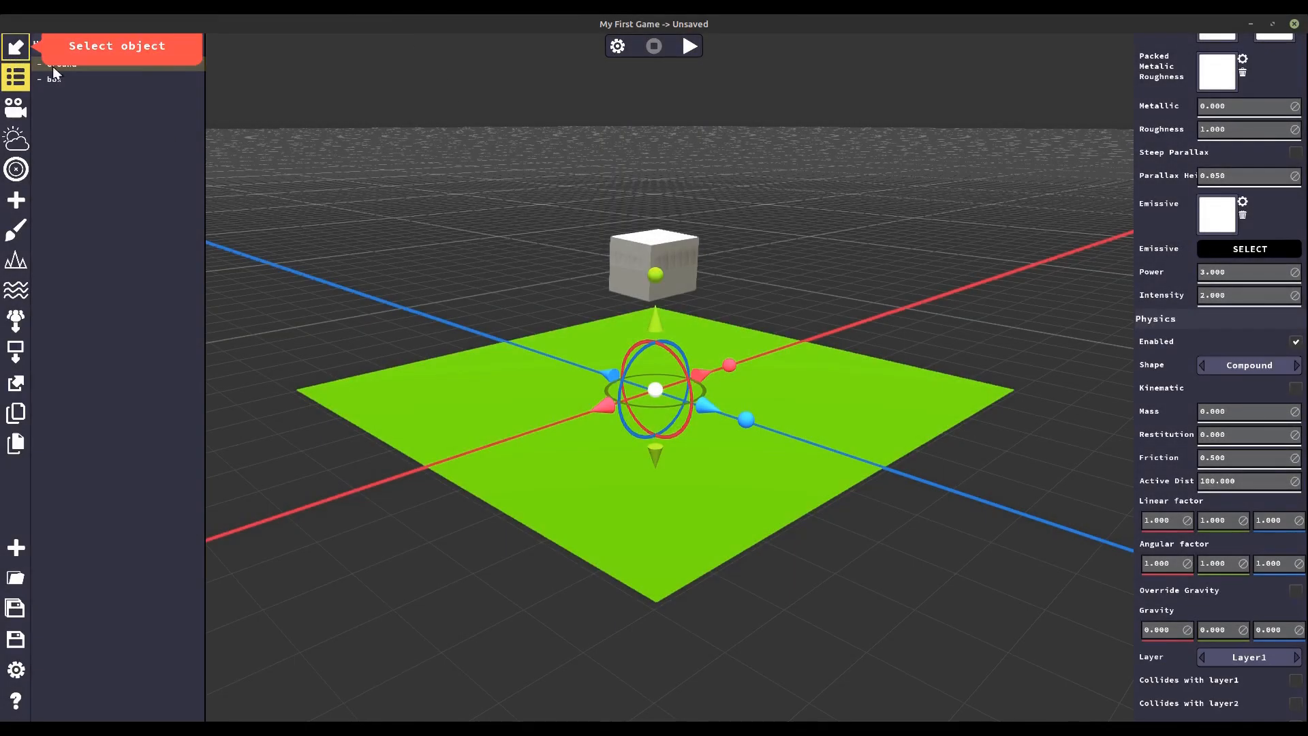
- Select the box above the ground and change its material color to blue
click(628, 239)
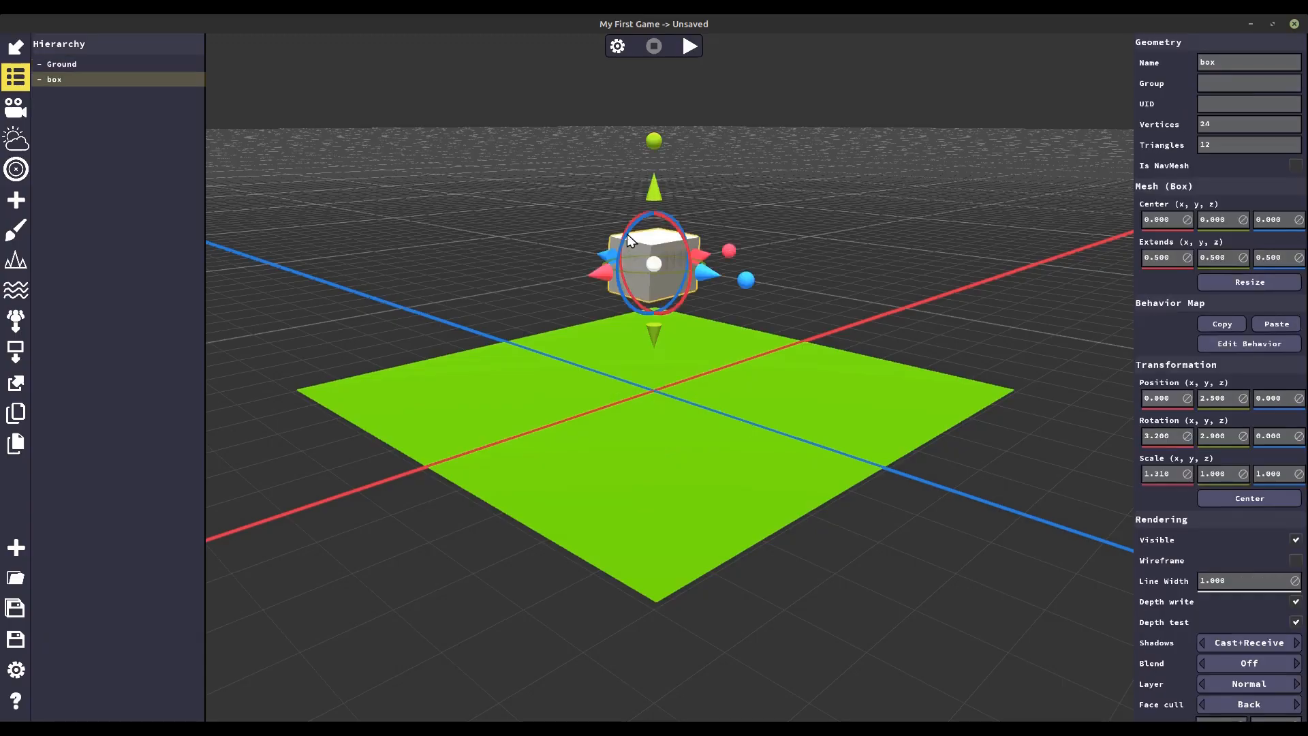
scroll(1267, 456, down, 5)
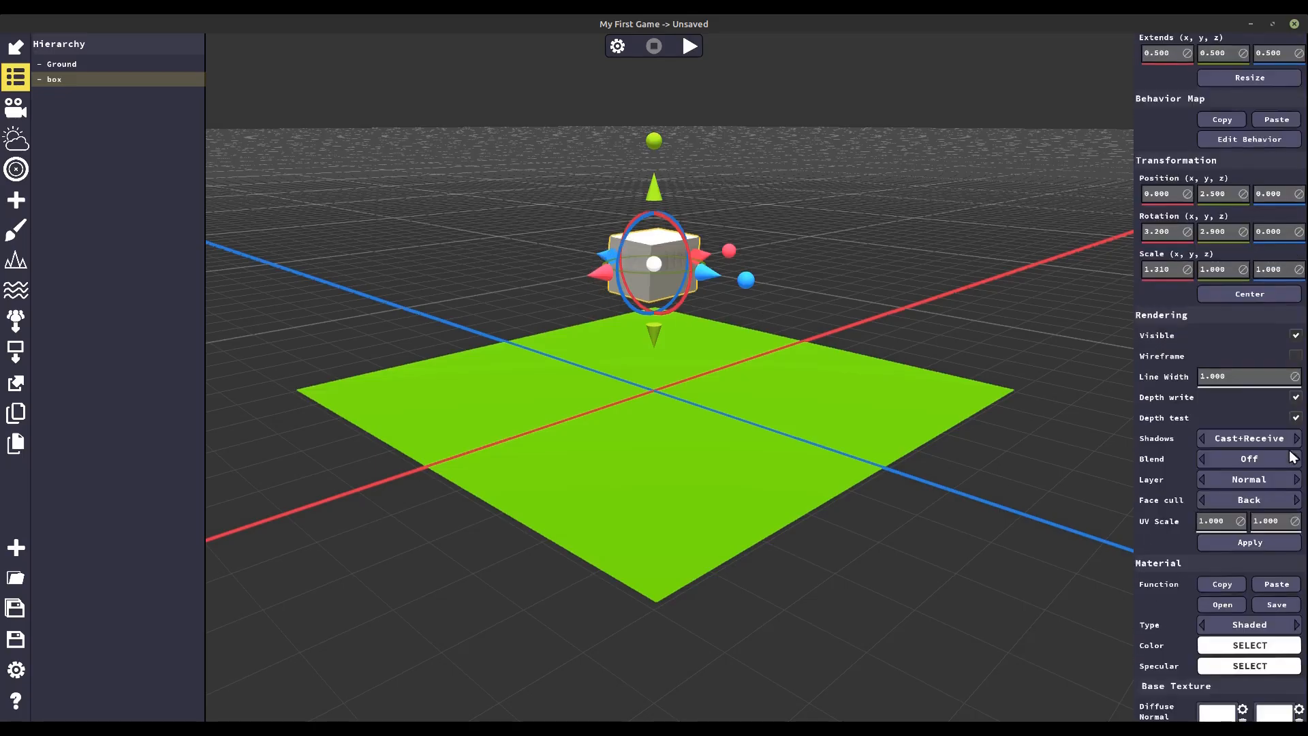
click(1250, 441)
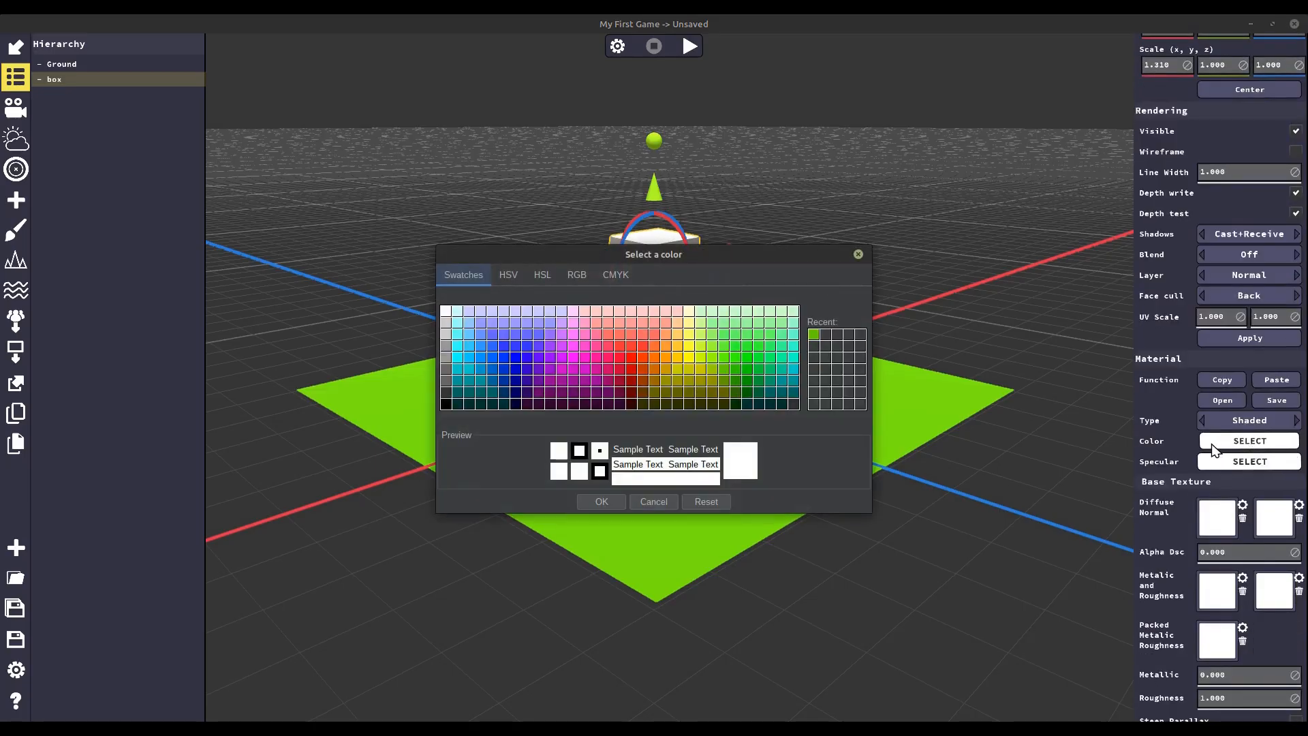
click(481, 360)
click(603, 502)
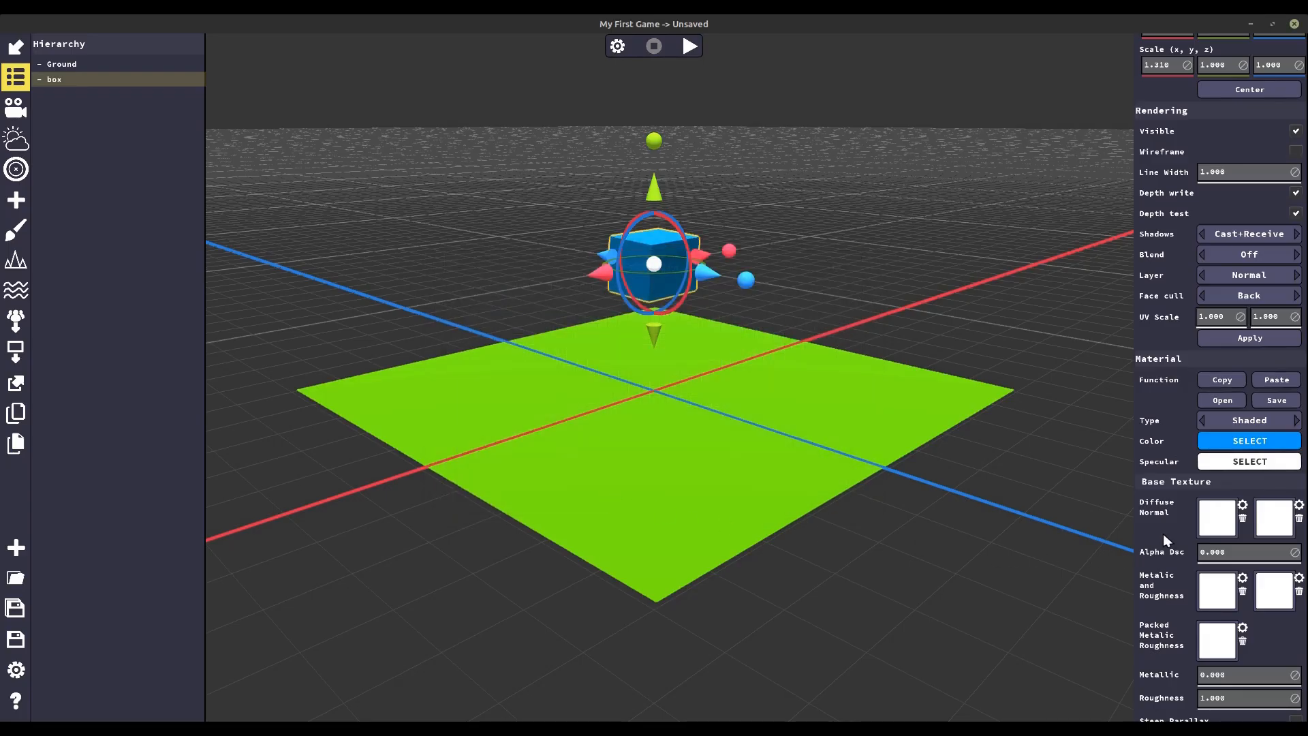
- Enable physics for the blue box with the Compound shape and enter a mass for it
scroll(1220, 492, down, 4)
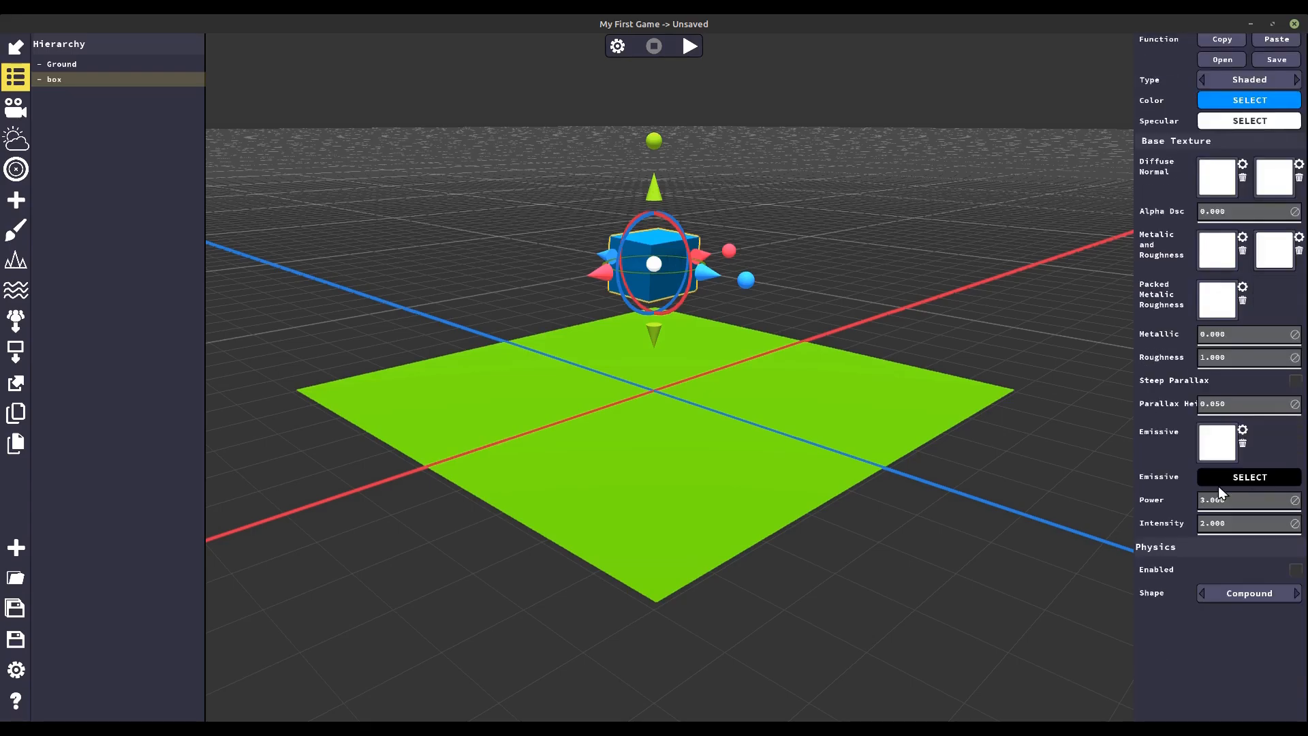
scroll(1220, 485, down, 2)
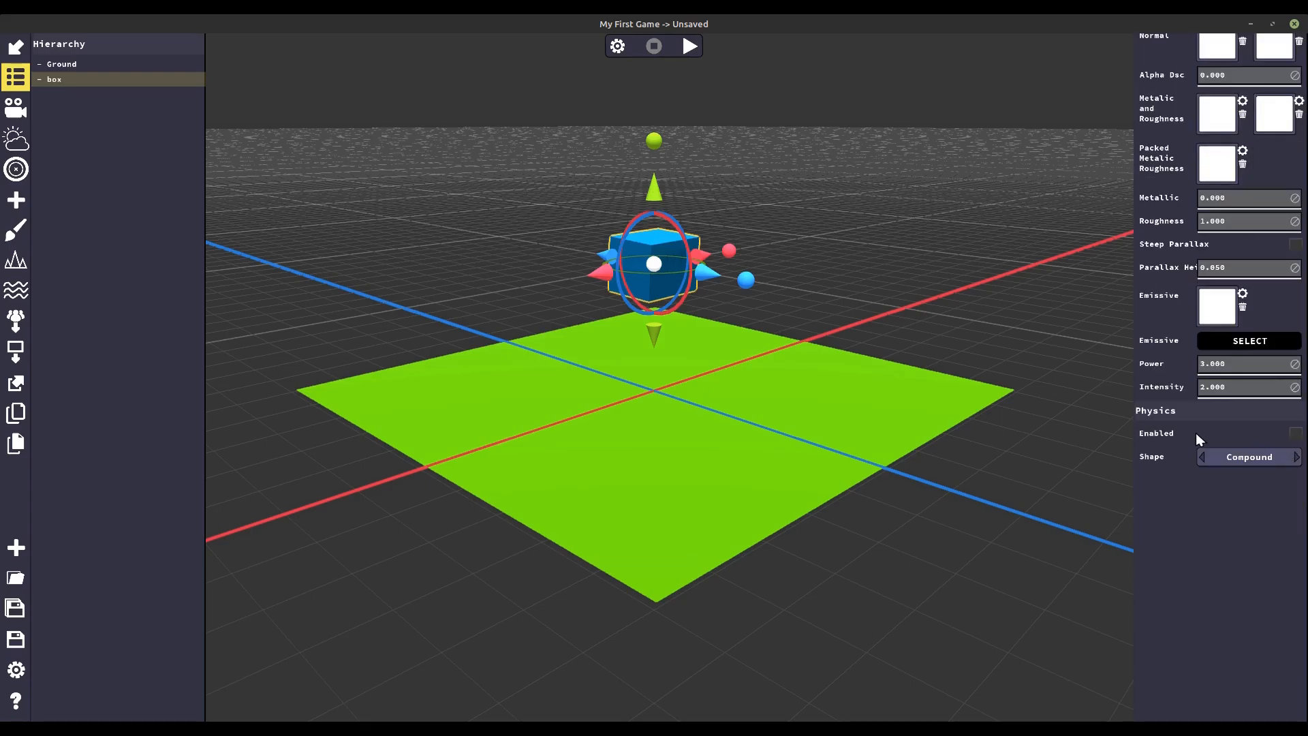
click(1294, 435)
click(1229, 502)
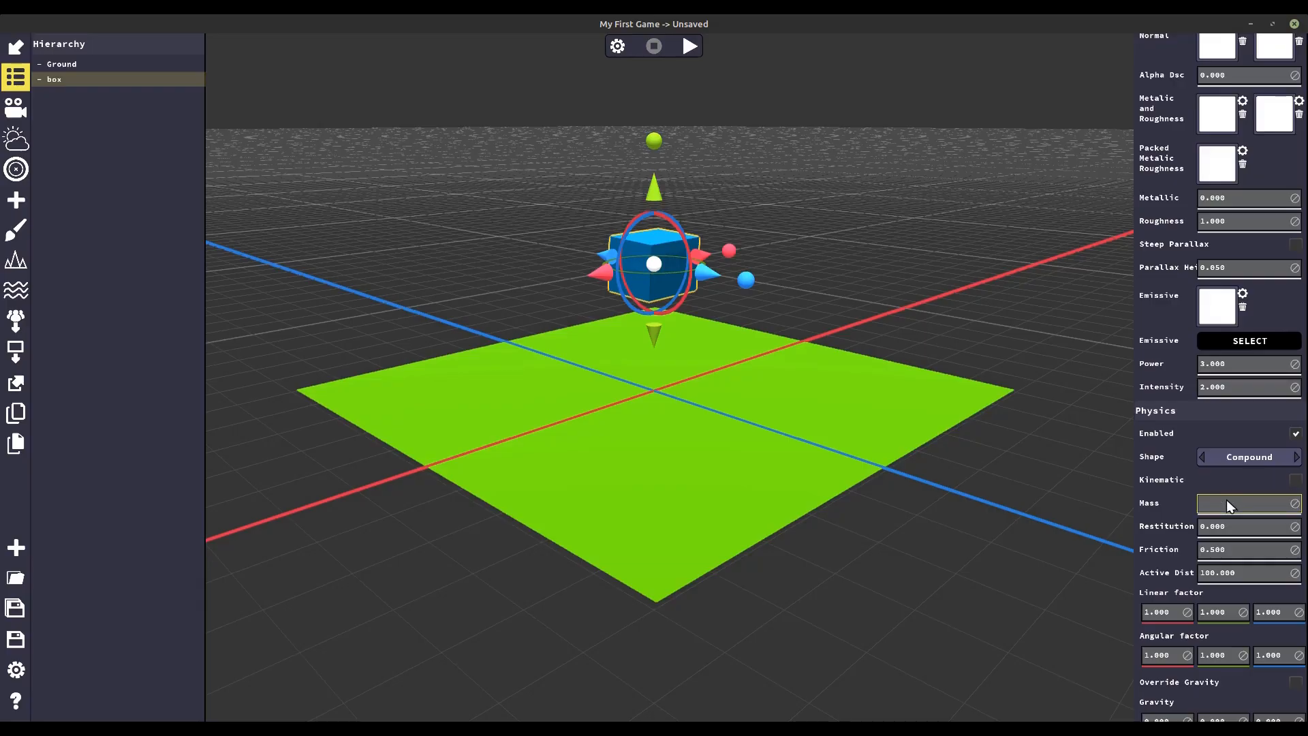
click(1189, 414)
- Run the game to test the box's physics on the ground, and stop it
click(688, 49)
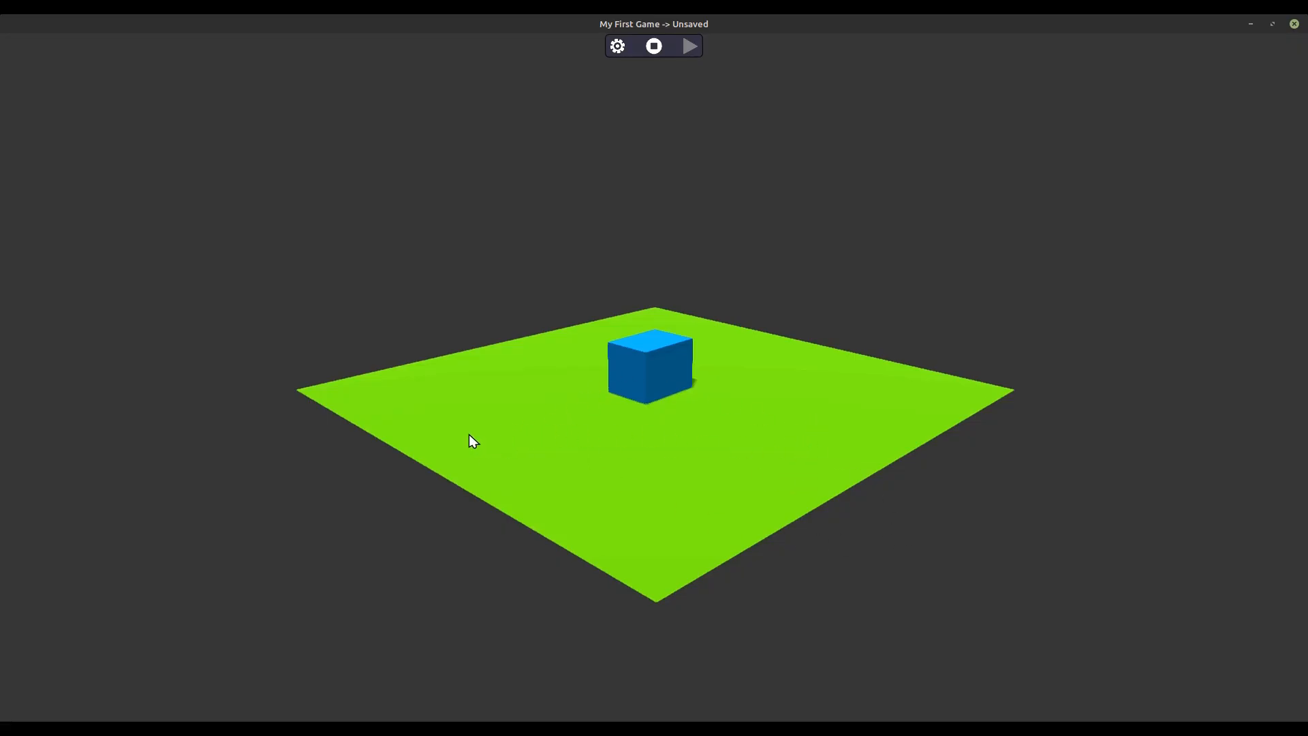
click(654, 46)
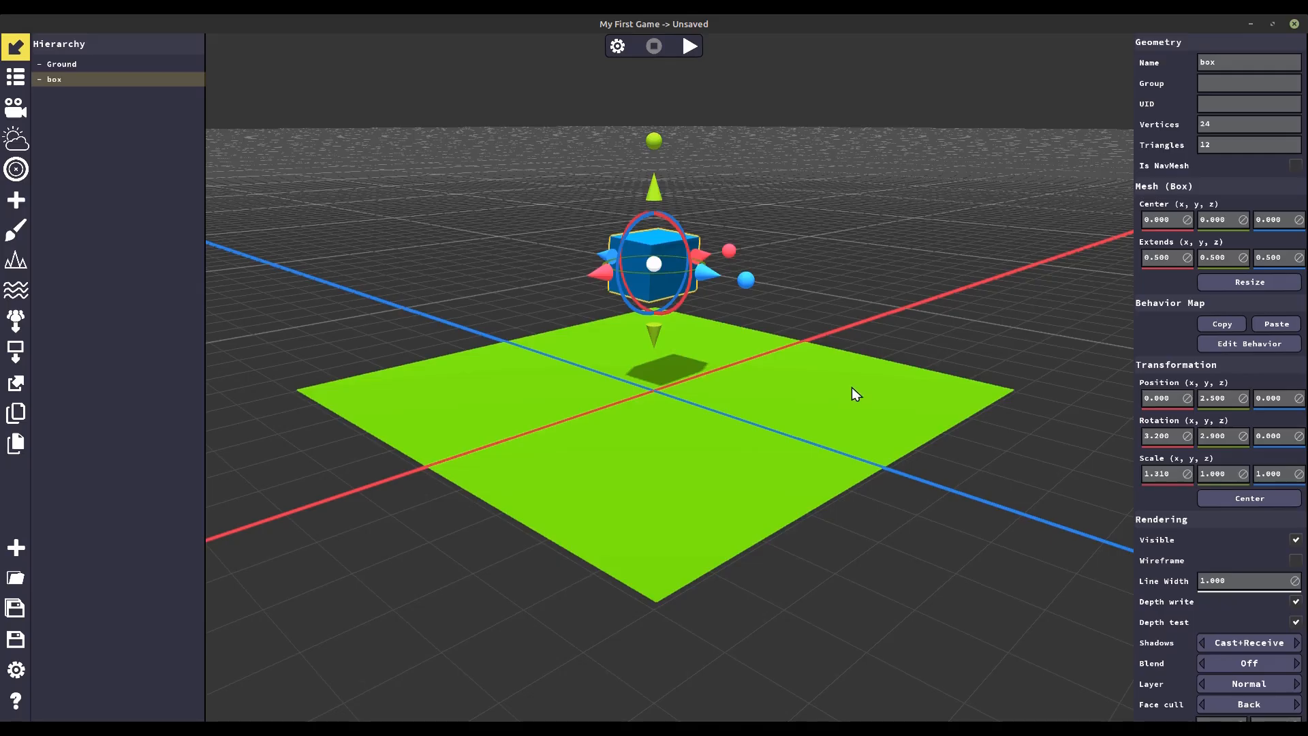
- Deselect the box and run the game from a changed editor view to compare the in-game camera, and stop it
middle_drag(852, 387, 795, 434)
right_drag(865, 406, 707, 406)
middle_drag(872, 428, 674, 521)
scroll(661, 489, up, 4)
scroll(661, 489, down, 5)
middle_drag(727, 448, 742, 423)
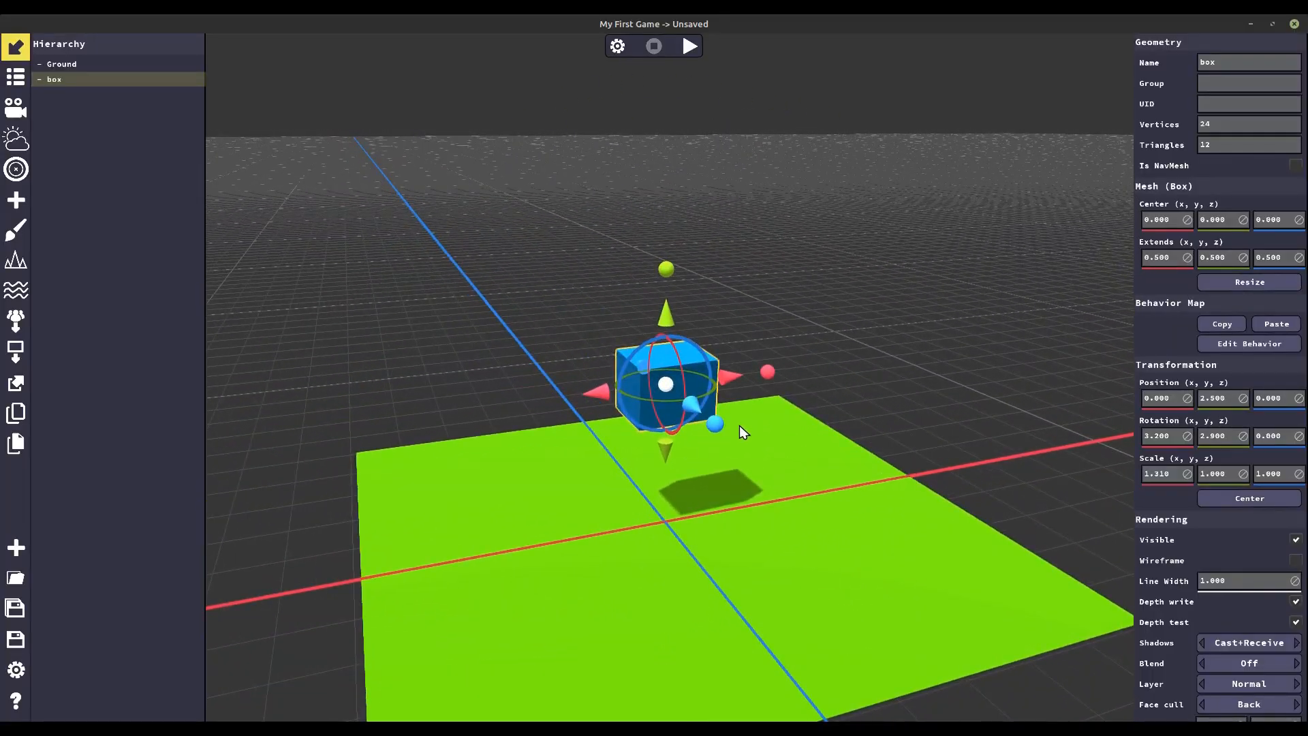
drag(668, 453, 543, 451)
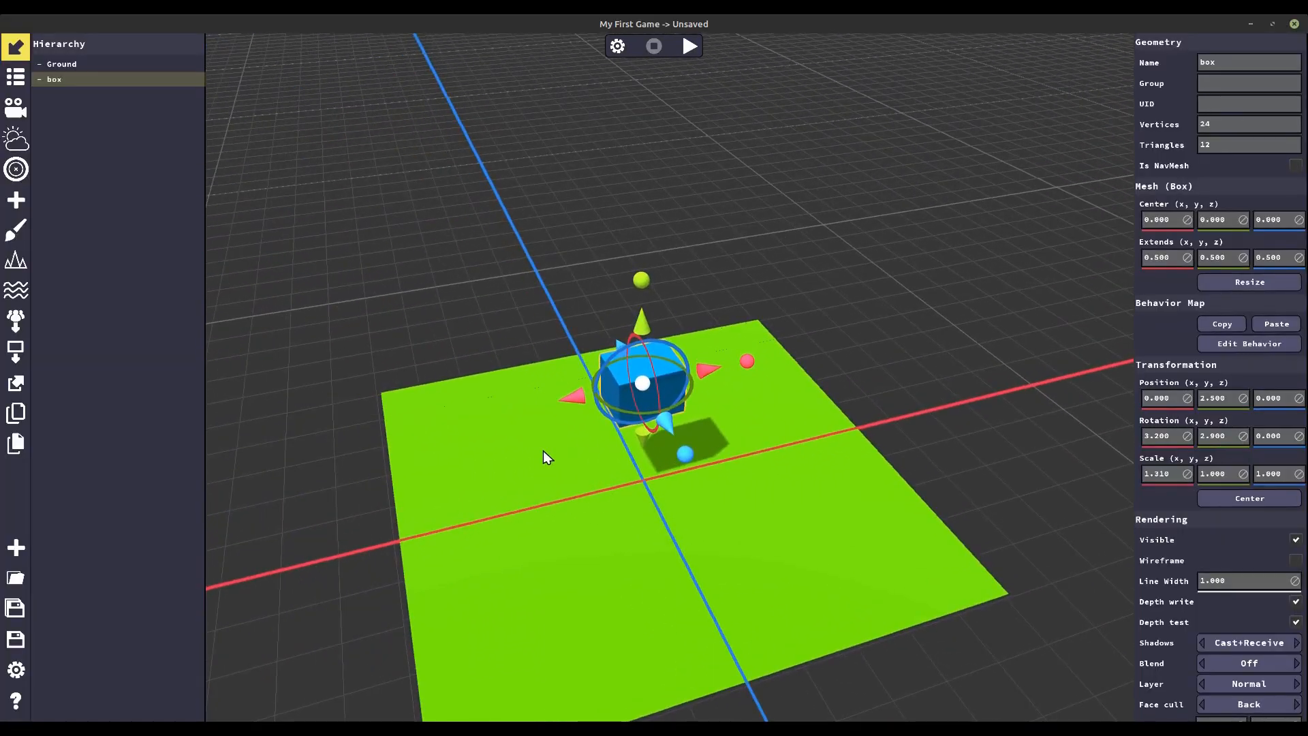
click(491, 207)
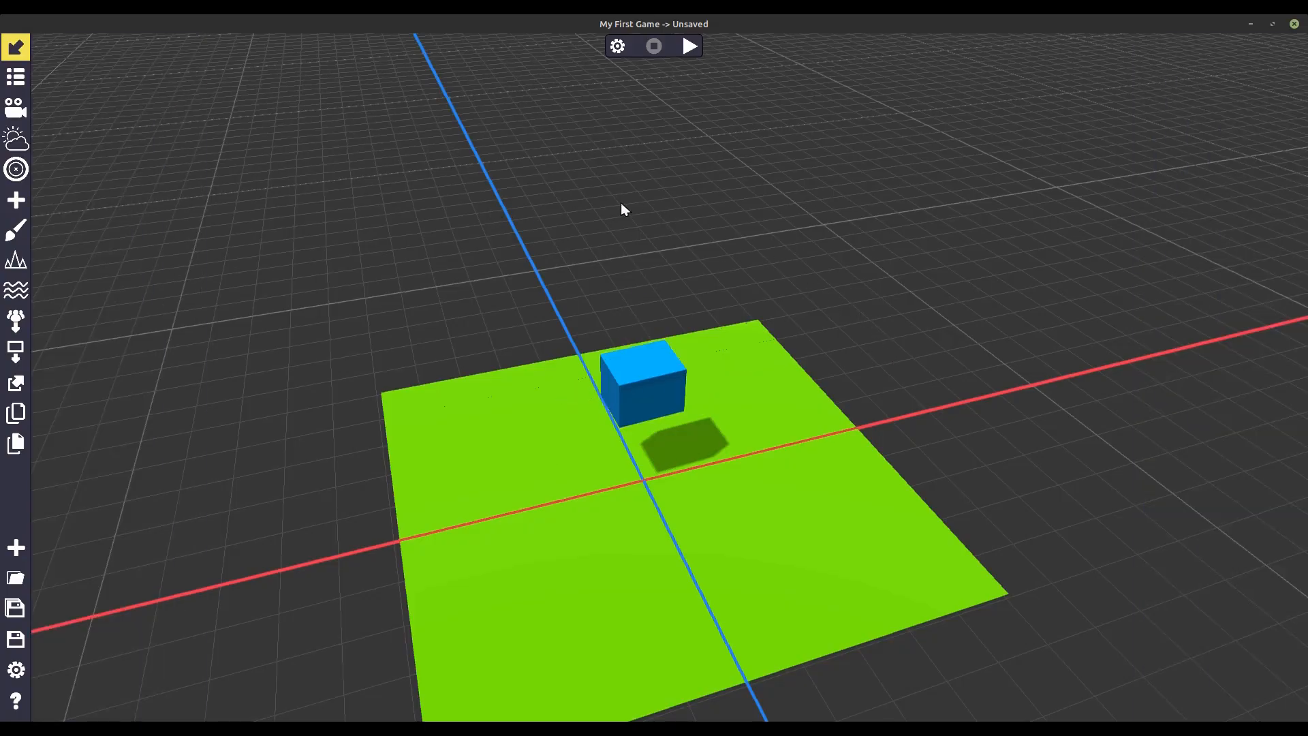
click(691, 46)
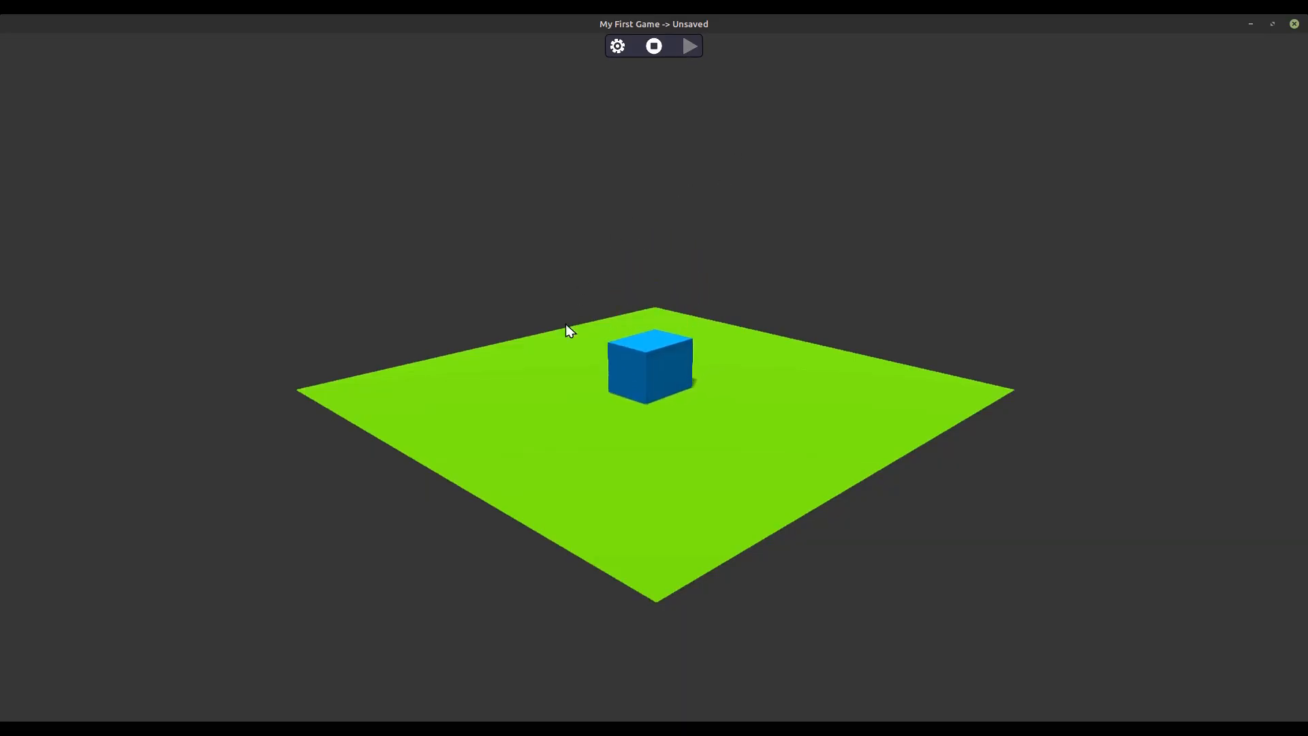
click(658, 49)
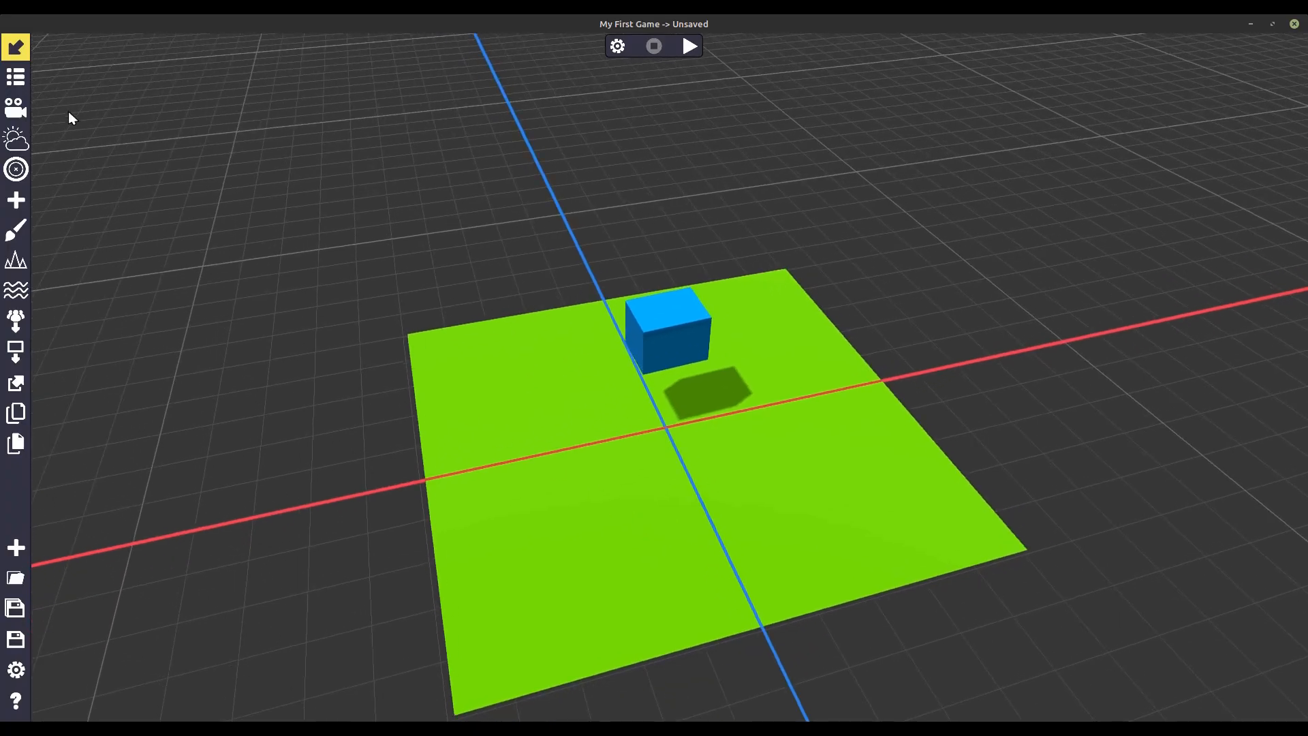
- Set the camera's X position to -2.291, store it in the camera settings, and run the game to test it
click(16, 108)
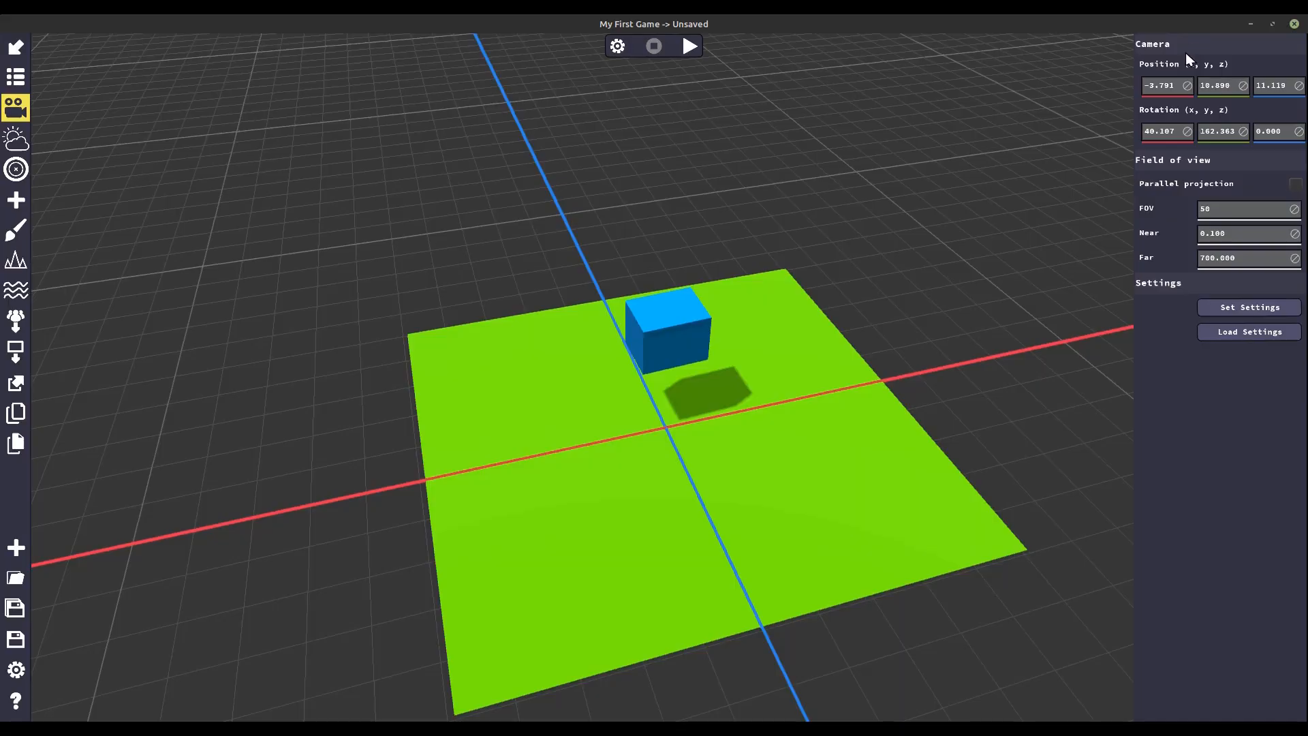
drag(1158, 86, 1176, 94)
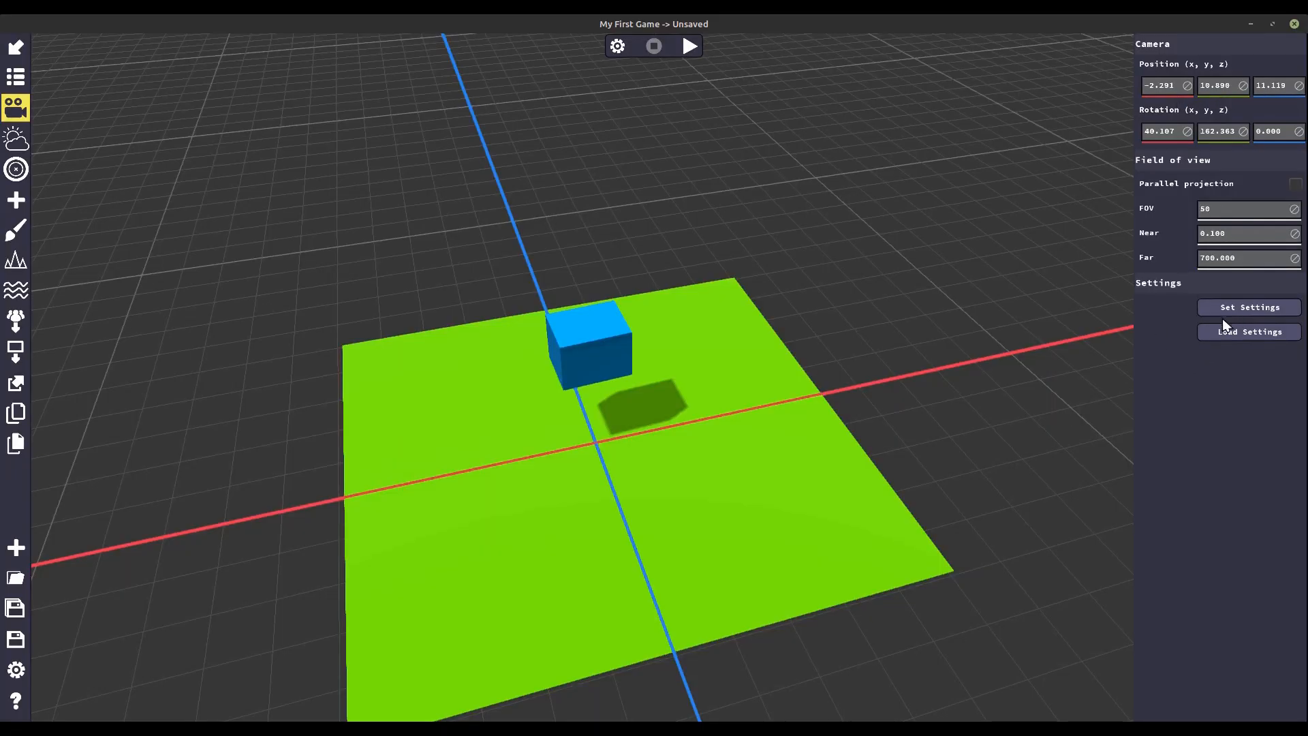
click(1241, 307)
click(693, 46)
- Move the box to about -0.24, 2.5, 0.49, turn it to about 62 degrees around Y, and scale its X to about 1.17
click(599, 345)
mouse_move(599, 345)
mouse_down()
mouse_move(639, 363)
mouse_move(620, 303)
mouse_move(578, 379)
mouse_move(586, 362)
mouse_up()
mouse_move(685, 344)
mouse_down()
mouse_move(665, 363)
mouse_move(684, 361)
mouse_up()
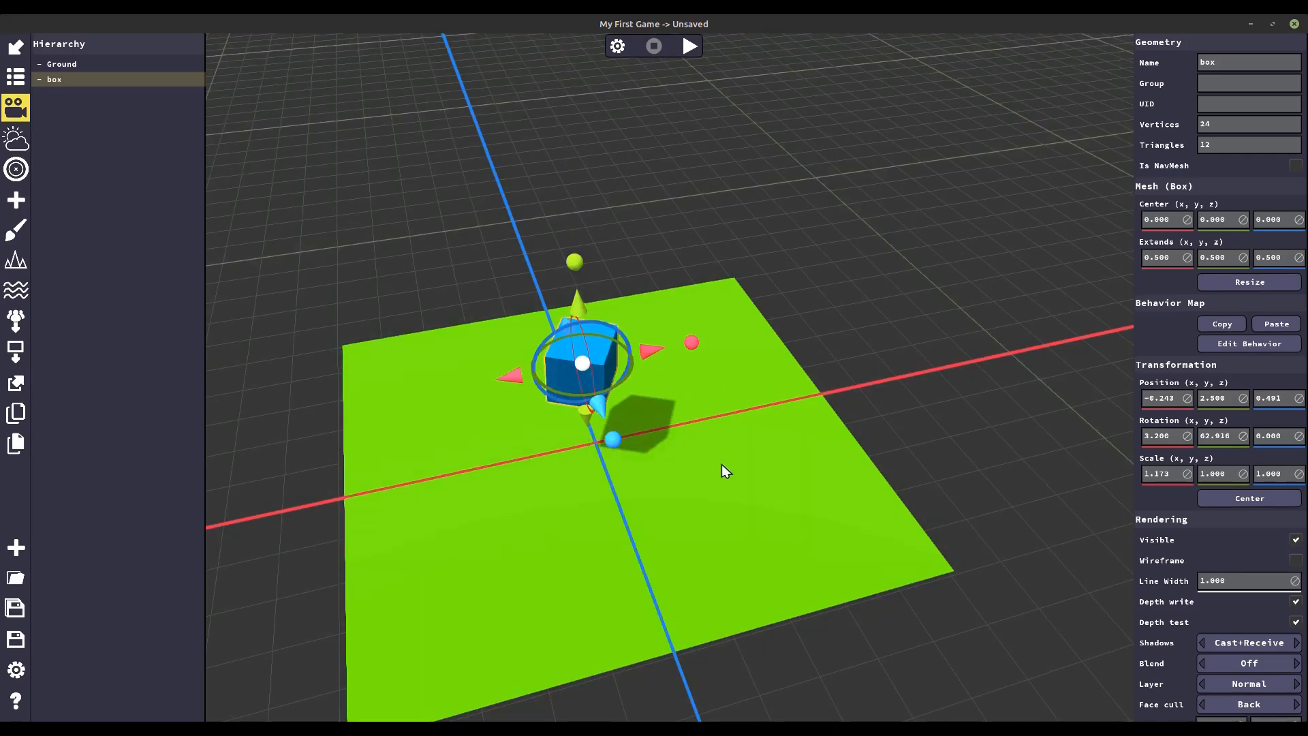
middle_drag(686, 410, 755, 269)
right_drag(756, 413, 757, 382)
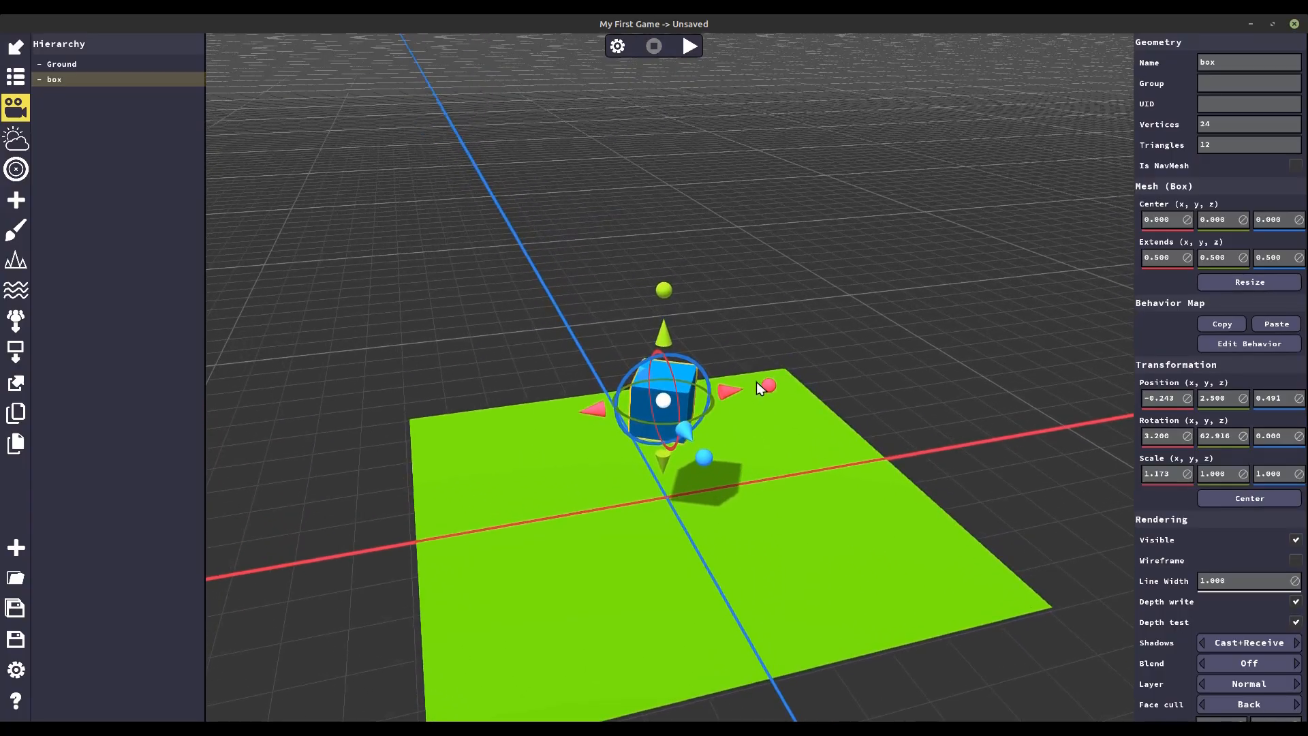
middle_drag(756, 382, 729, 353)
scroll(732, 260, up, 4)
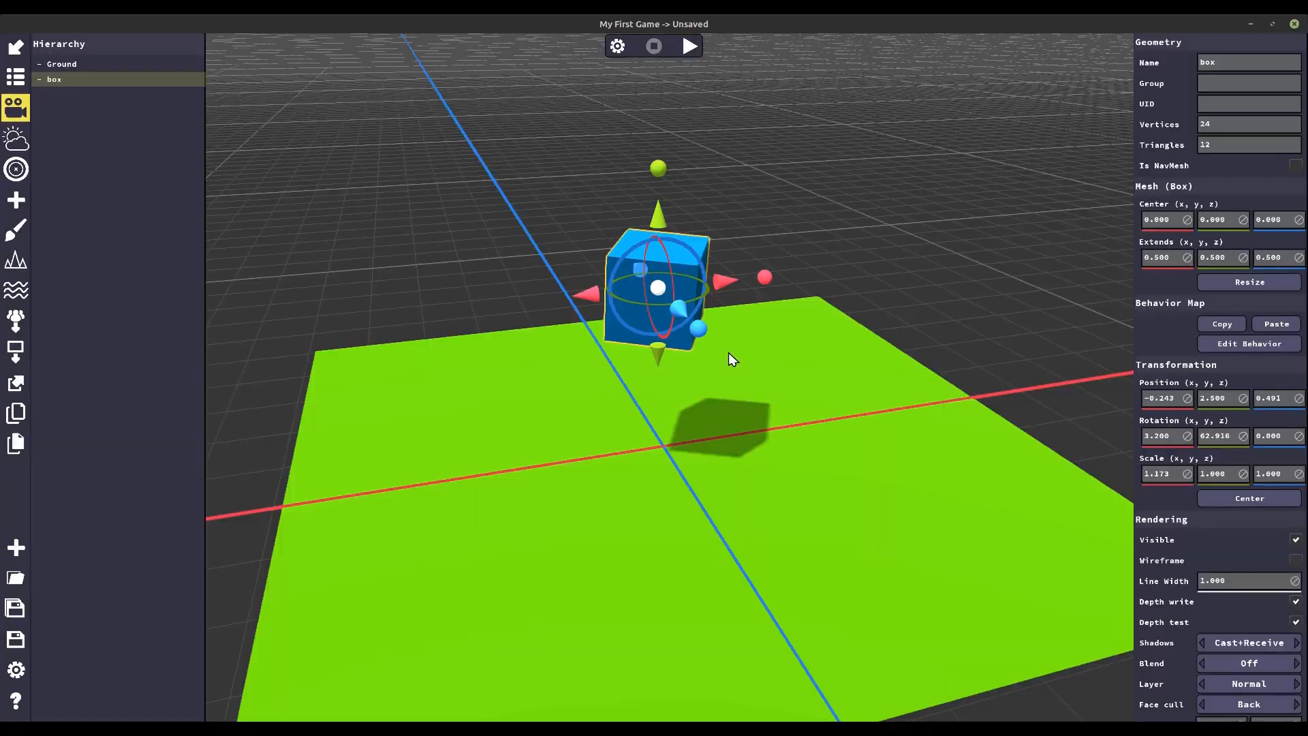